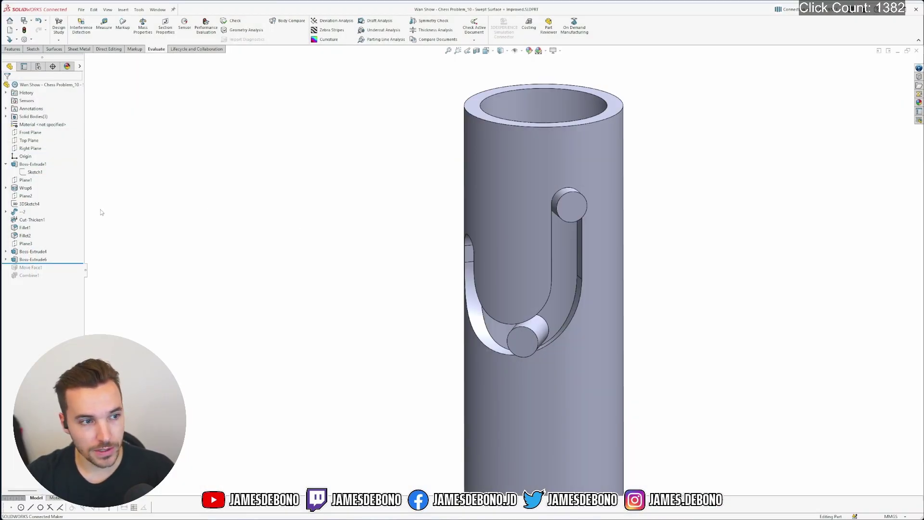
Step: Roll the history back to just before Plane3 to examine the slot without pins, and restore it to after Boss-Extrude6
click(19, 212)
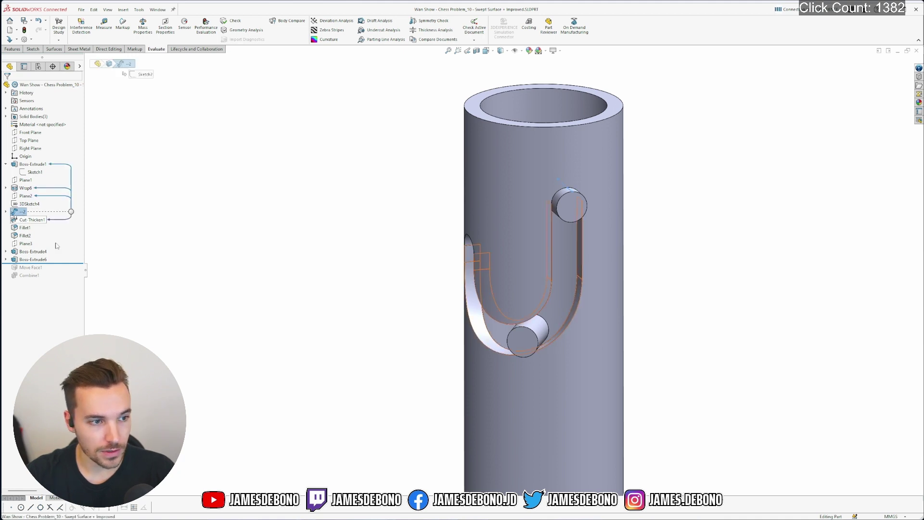
drag(57, 262, 55, 239)
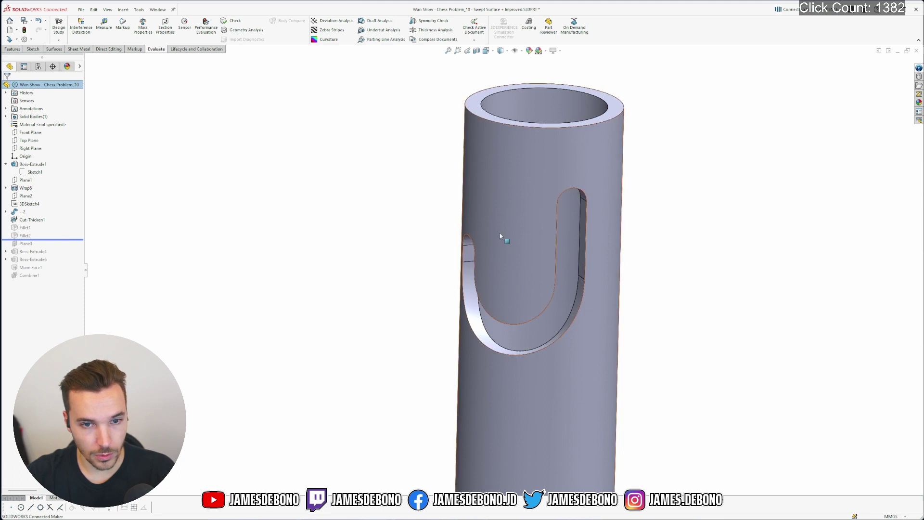
scroll(498, 233, down, 3)
middle_drag(514, 263, 518, 246)
drag(56, 239, 57, 262)
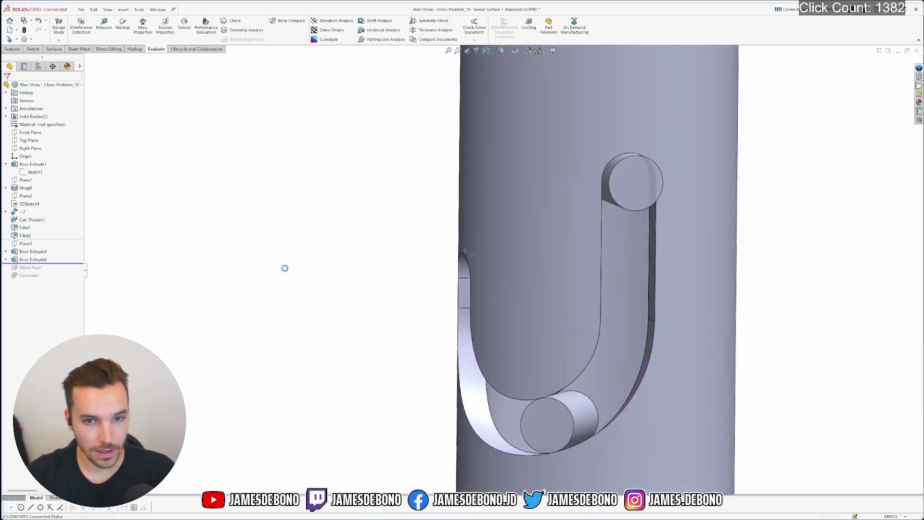
scroll(563, 295, up, 5)
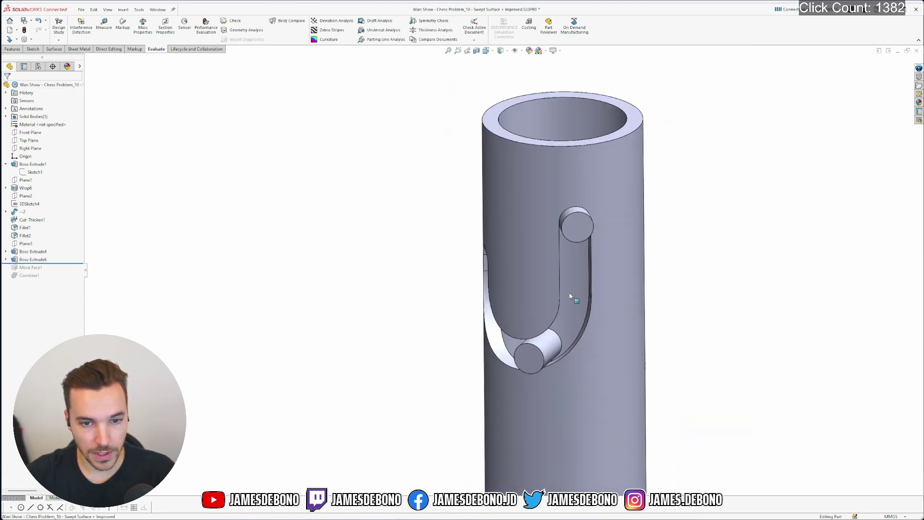
scroll(540, 347, down, 3)
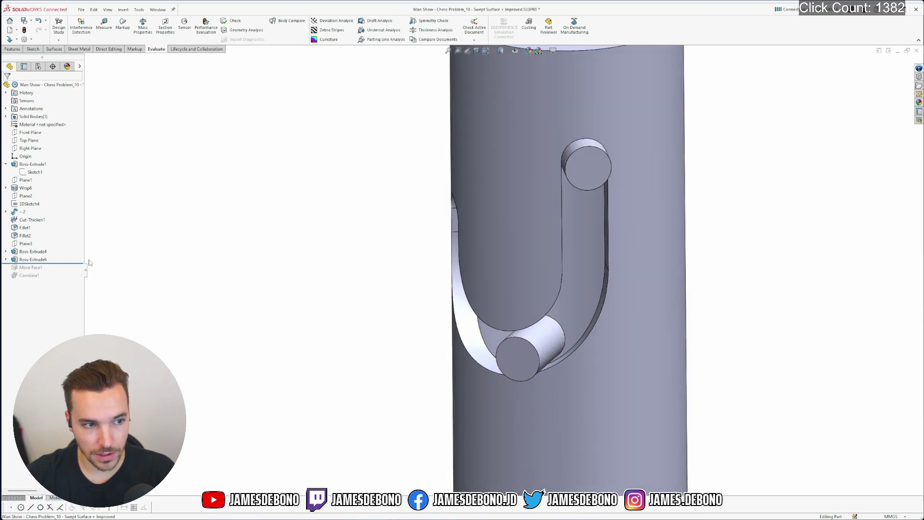
Step: Roll the history forward through Combine1 to inspect the lower pin, and undo the roll-forward
drag(70, 262, 71, 279)
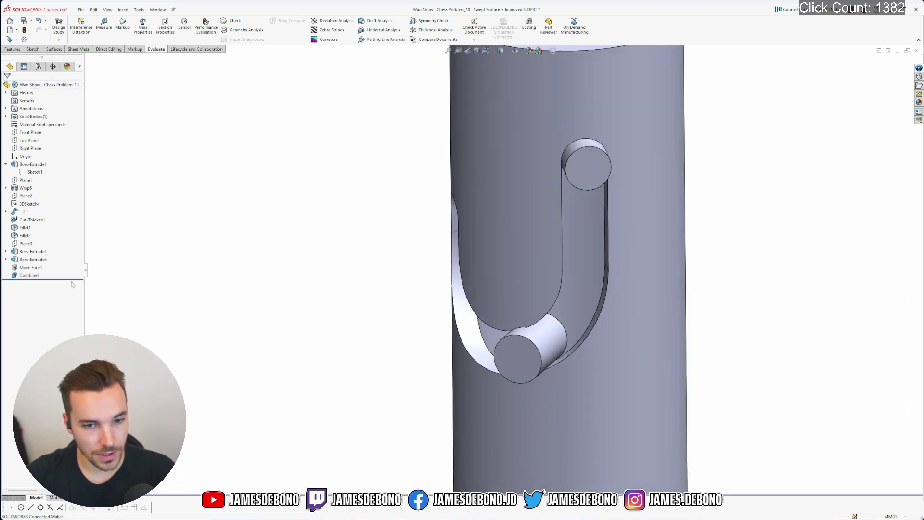
middle_drag(490, 311, 553, 369)
click(559, 362)
click(538, 351)
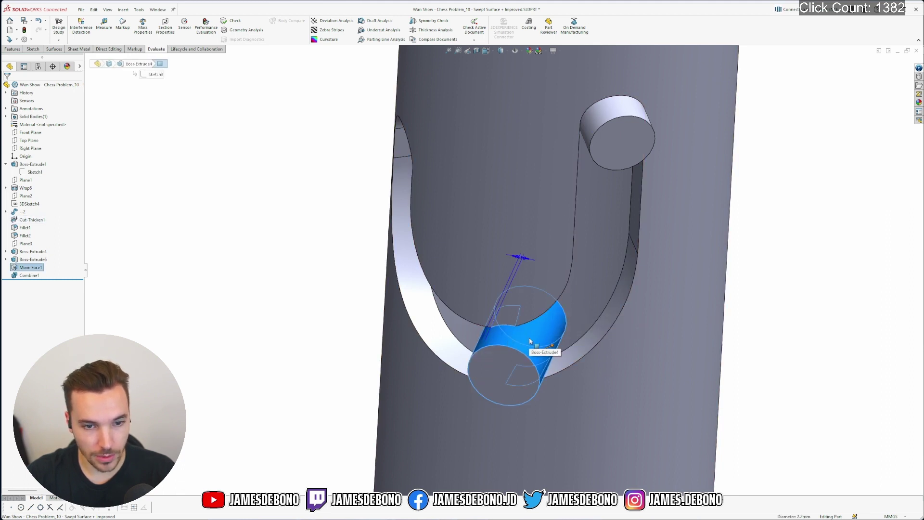
key(ctrl+z)
Step: Examine up close where the lower pin touches the curved wall of the slot
scroll(529, 337, up, 5)
scroll(506, 317, down, 8)
middle_drag(538, 262, 530, 212)
scroll(570, 225, down, 5)
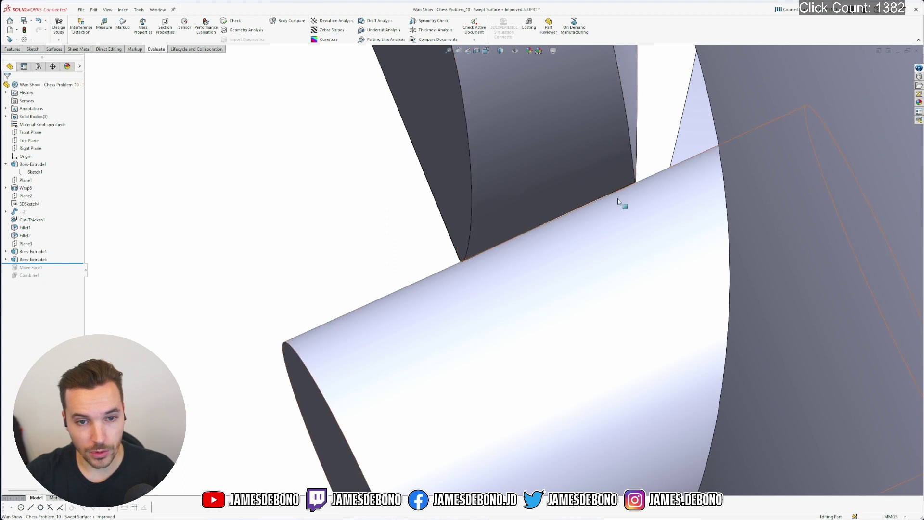
scroll(617, 197, down, 4)
middle_drag(536, 239, 569, 241)
scroll(570, 243, up, 10)
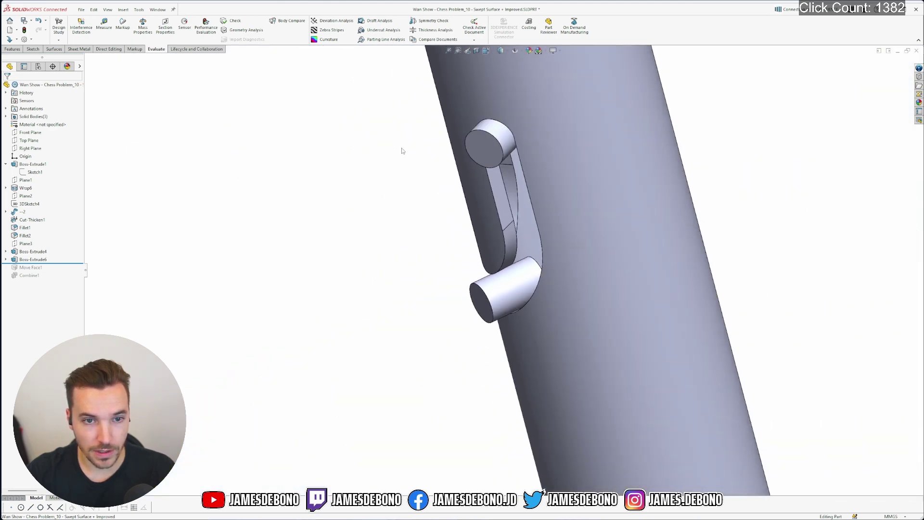
Step: Set both the shaded and the wireframe image quality resolutions of the document to their highest values
scroll(403, 151, down, 8)
scroll(454, 209, down, 6)
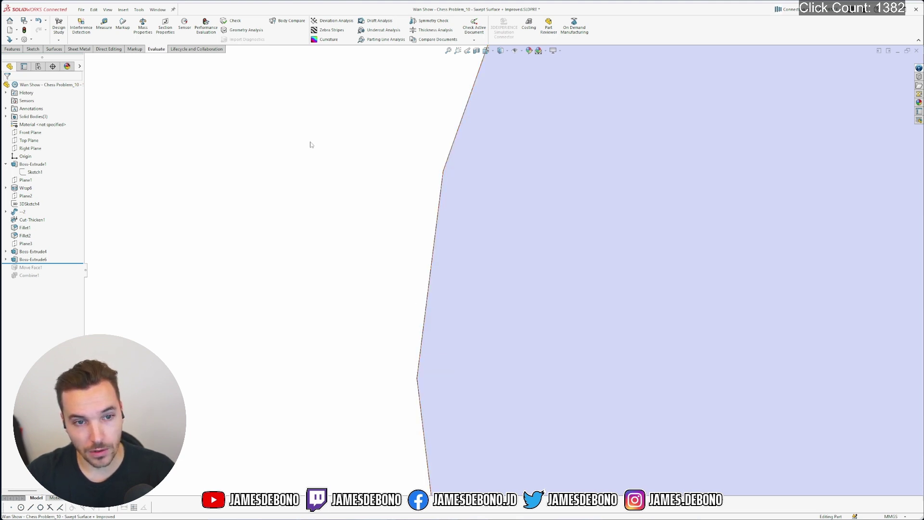
key(alt+t)
key(p)
click(347, 106)
click(316, 187)
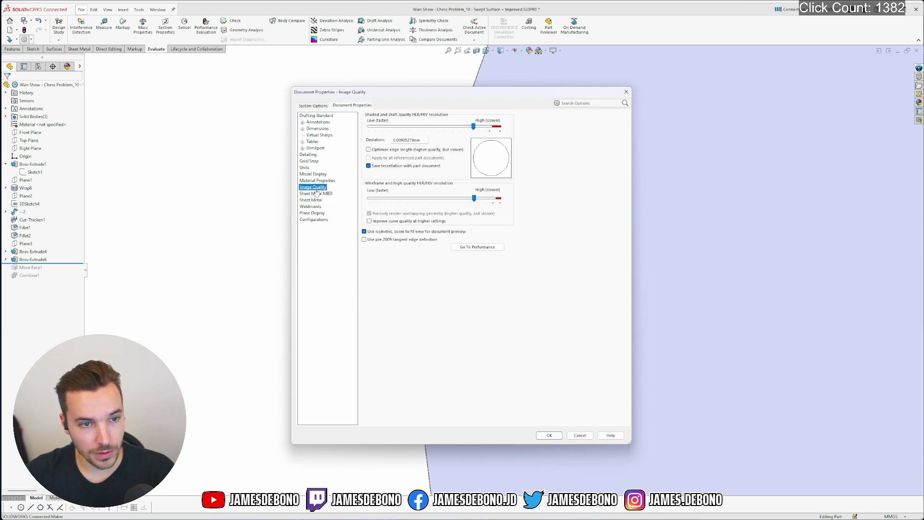
drag(473, 126, 500, 127)
drag(474, 198, 520, 199)
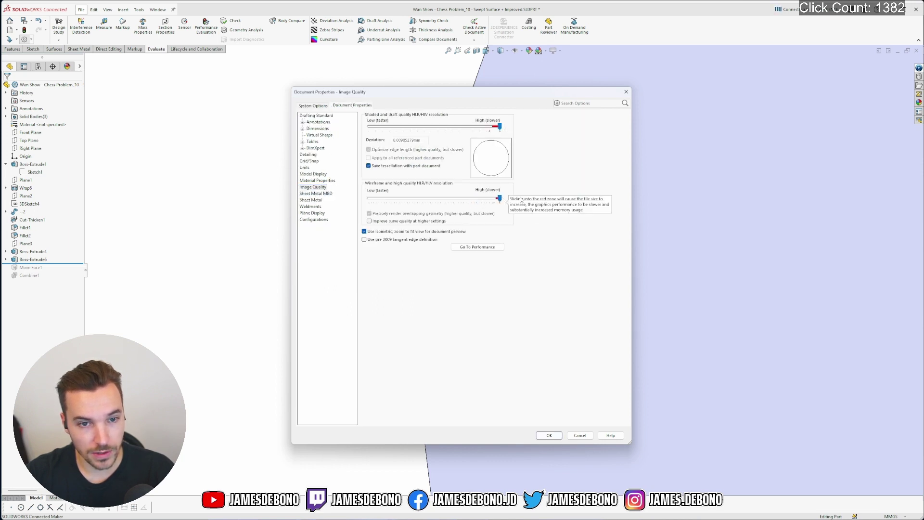
click(560, 437)
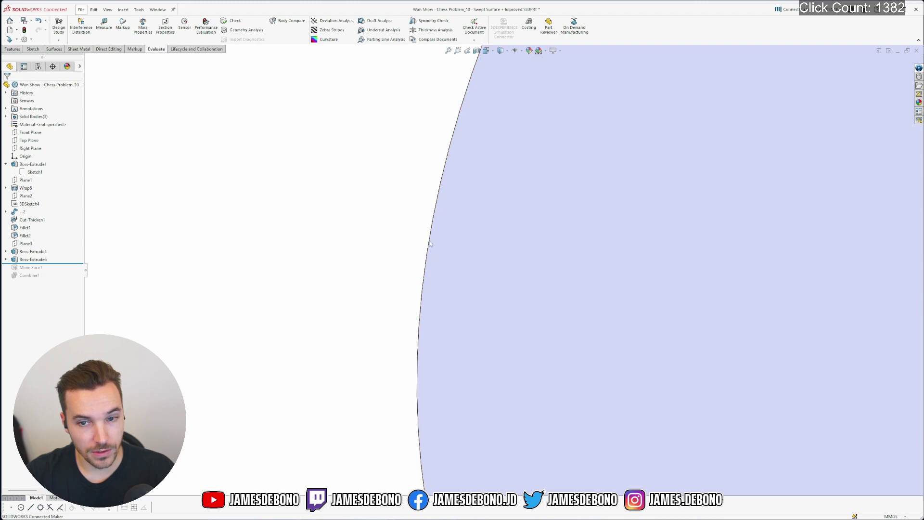
Step: Re-examine the tube's rim and the contact between the lower pin and the slot wall at the higher display quality
scroll(586, 311, up, 15)
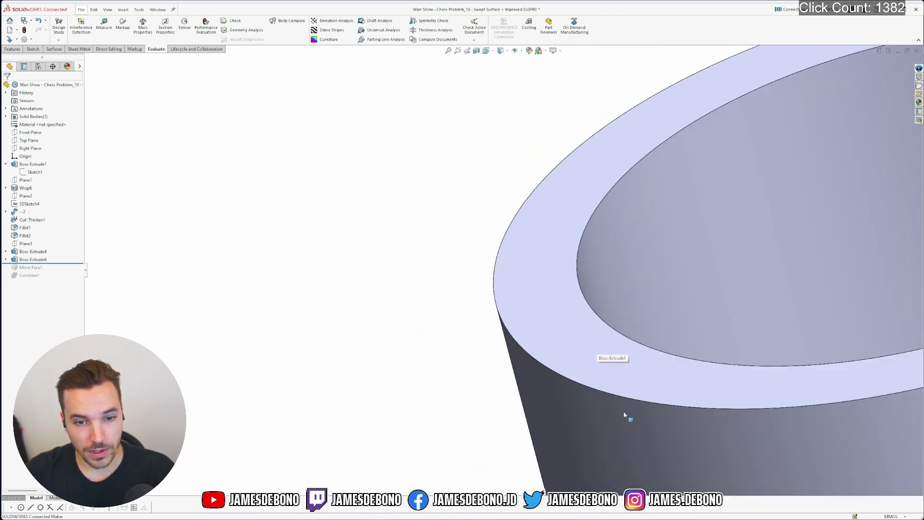
scroll(583, 456, down, 15)
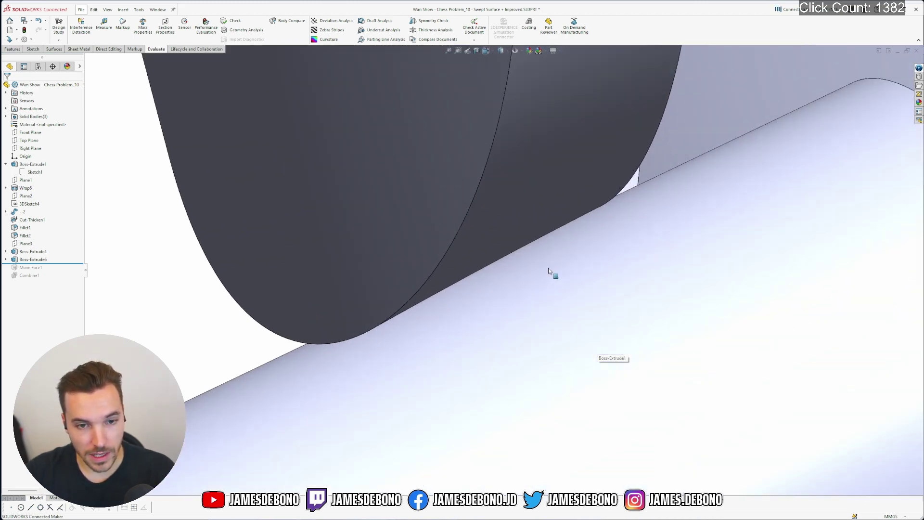
middle_drag(549, 270, 480, 305)
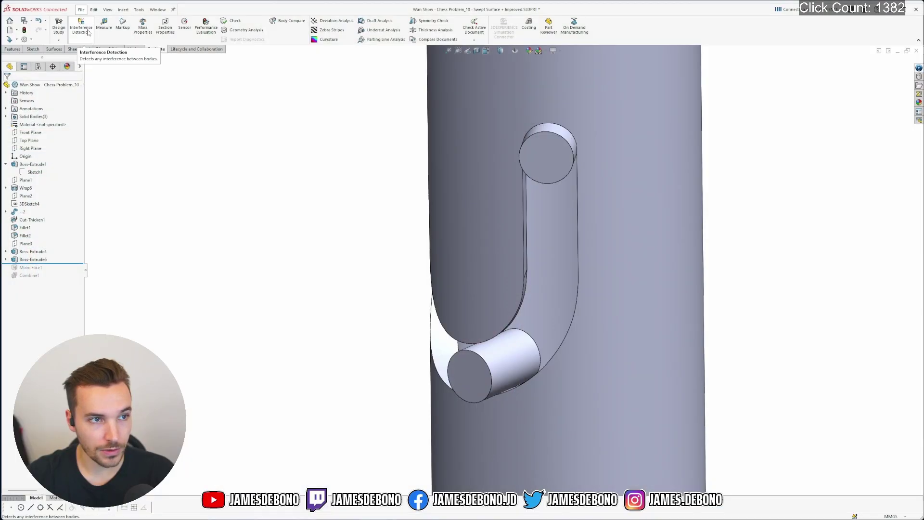
Step: Run interference detection on the part and examine the first interference at the lower pin
click(87, 32)
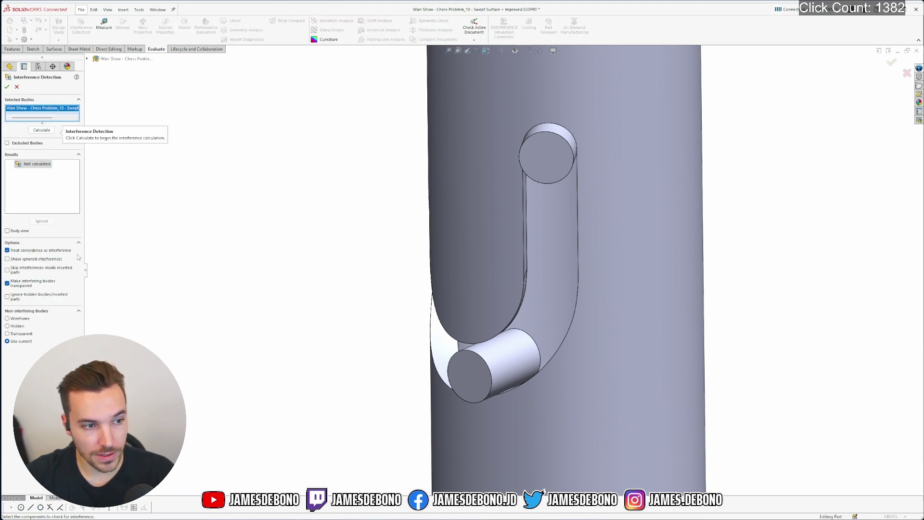
click(41, 130)
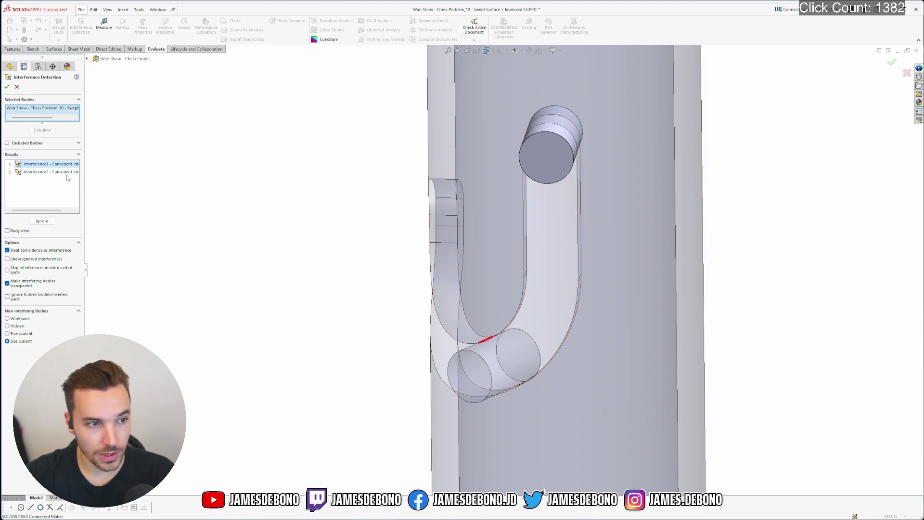
scroll(500, 345, down, 8)
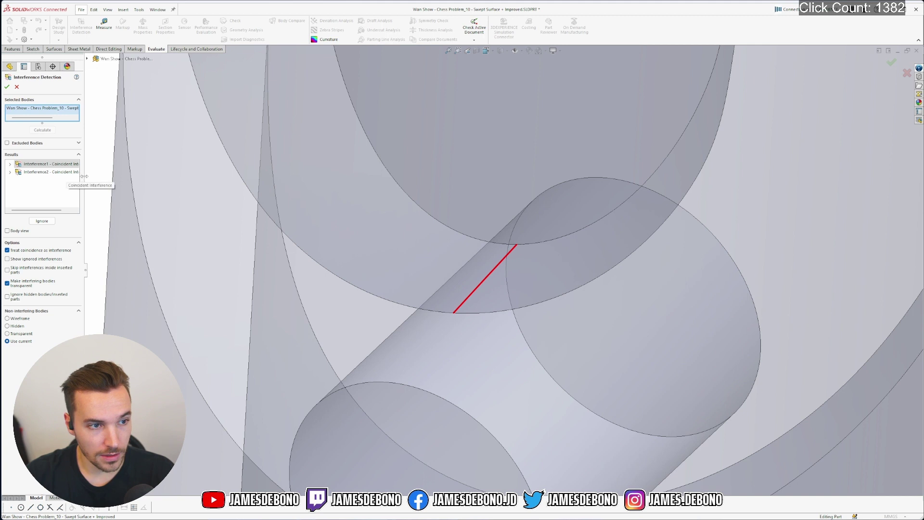
drag(83, 176, 114, 177)
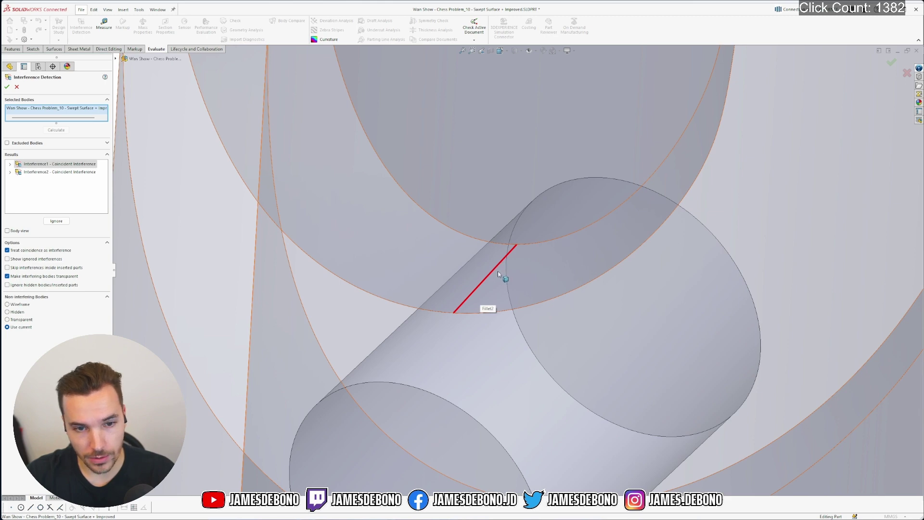
middle_drag(458, 312, 501, 314)
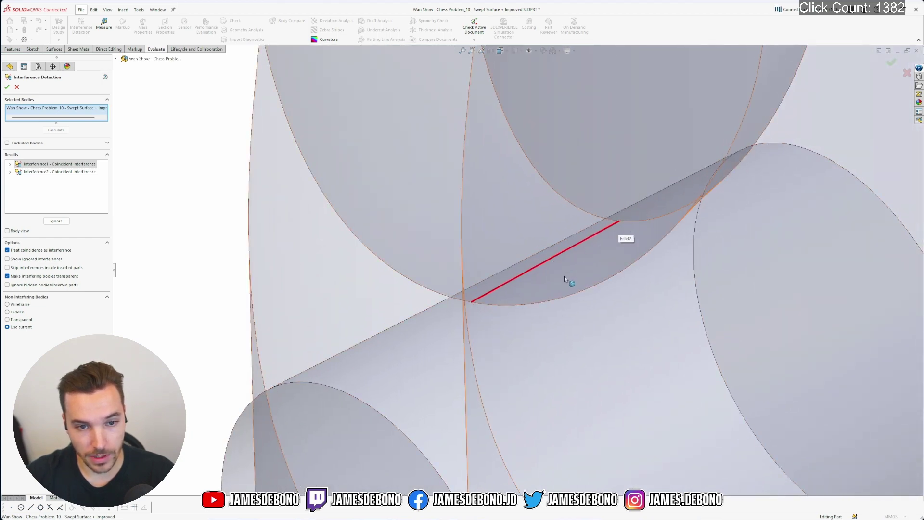
key(f)
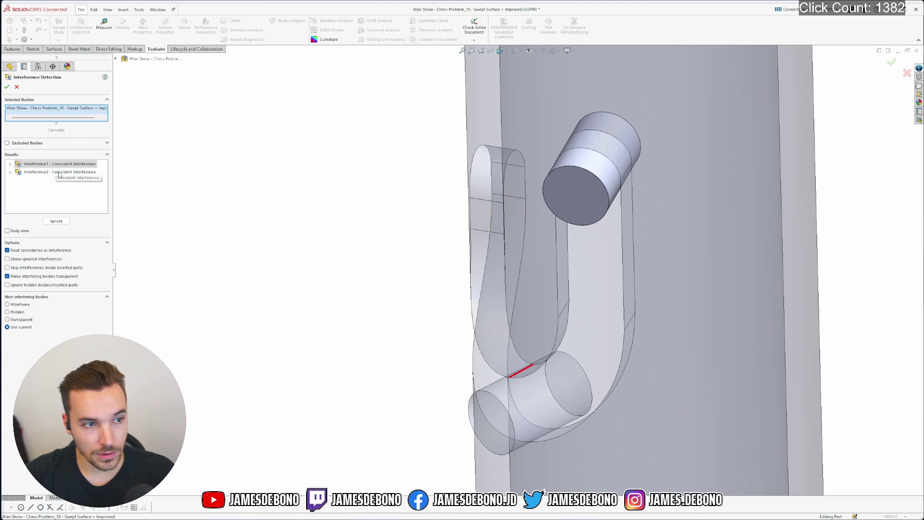
Step: Examine the second interference around the upper pin, compare it with the lower pin, and leave interference detection
click(87, 171)
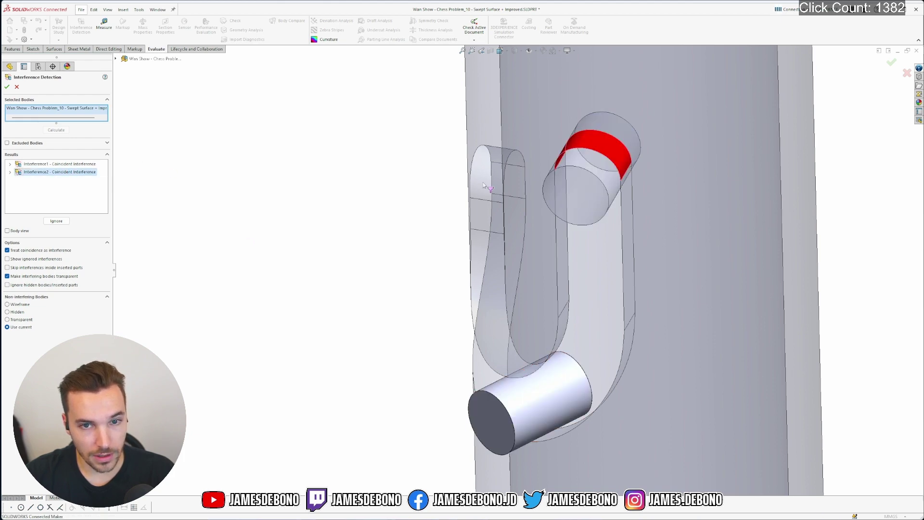
middle_drag(579, 151, 487, 212)
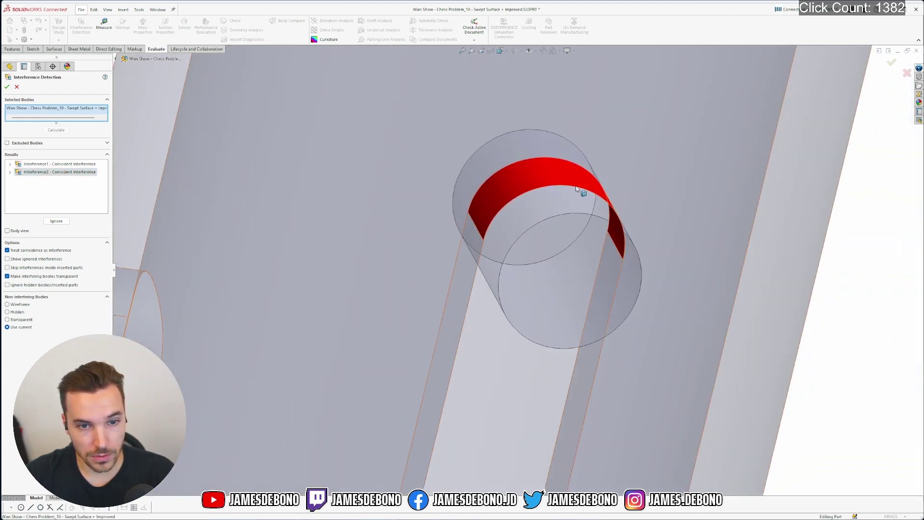
middle_drag(618, 235, 575, 216)
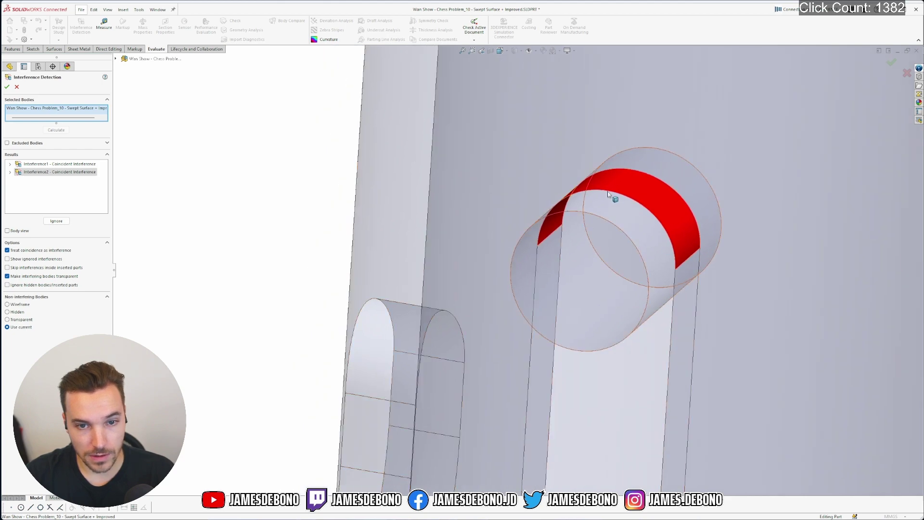
scroll(629, 307, up, 5)
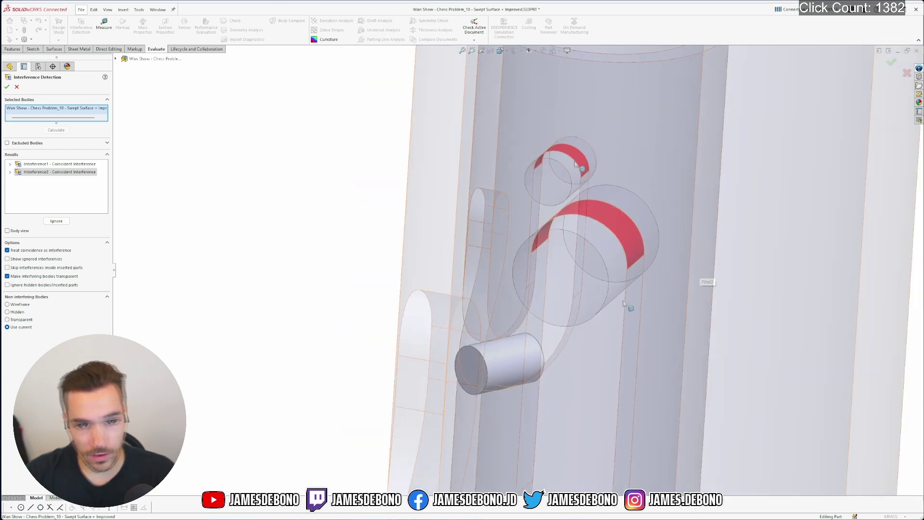
scroll(501, 360, down, 4)
middle_drag(511, 293, 561, 386)
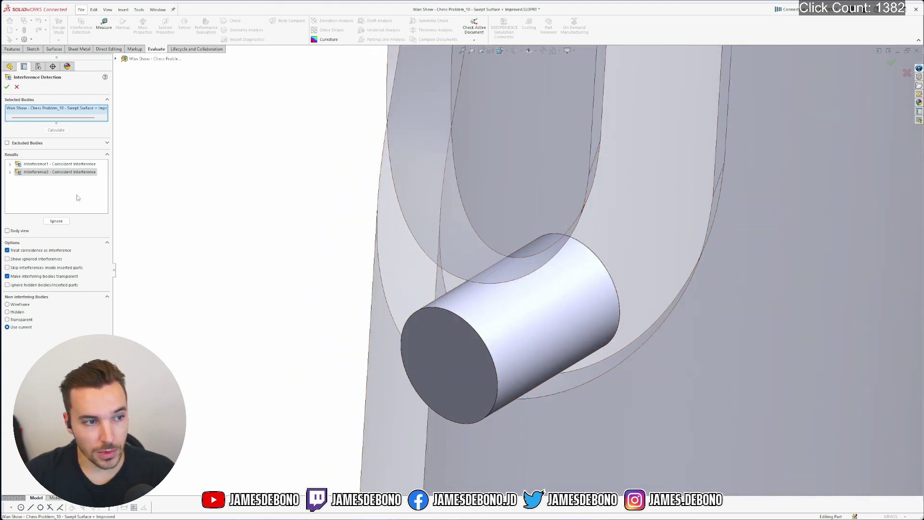
click(17, 86)
Step: Measure the lower pin's cylindrical face against the slot's inner curved wall and against its outer curved wall
right_drag(278, 206, 308, 230)
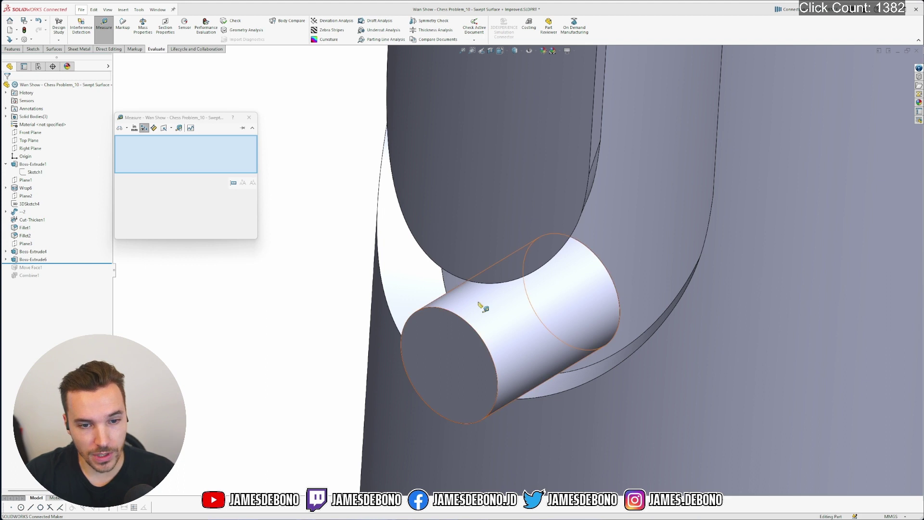
click(522, 313)
middle_drag(533, 292, 529, 253)
click(530, 253)
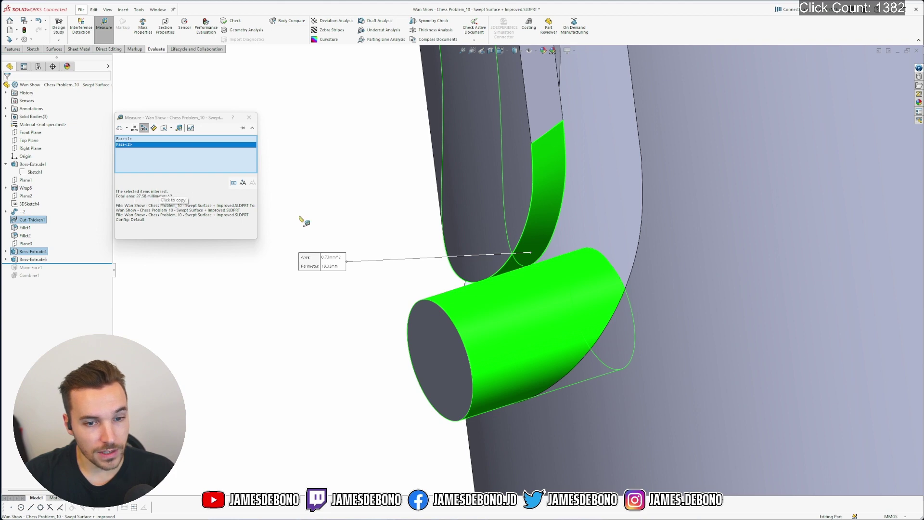
click(498, 270)
middle_drag(498, 271, 486, 226)
click(586, 372)
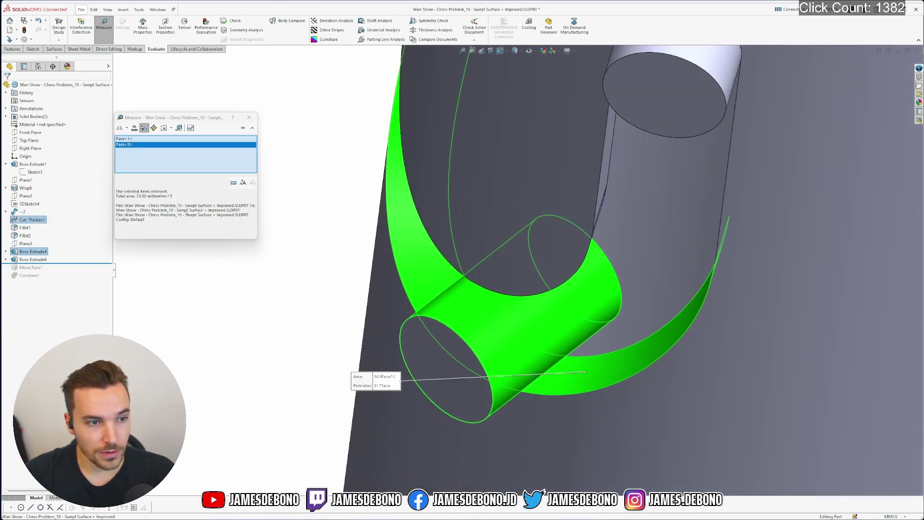
Step: Measure the lower pin's cylindrical face against the outer curved edge of the slot
click(581, 383)
click(554, 397)
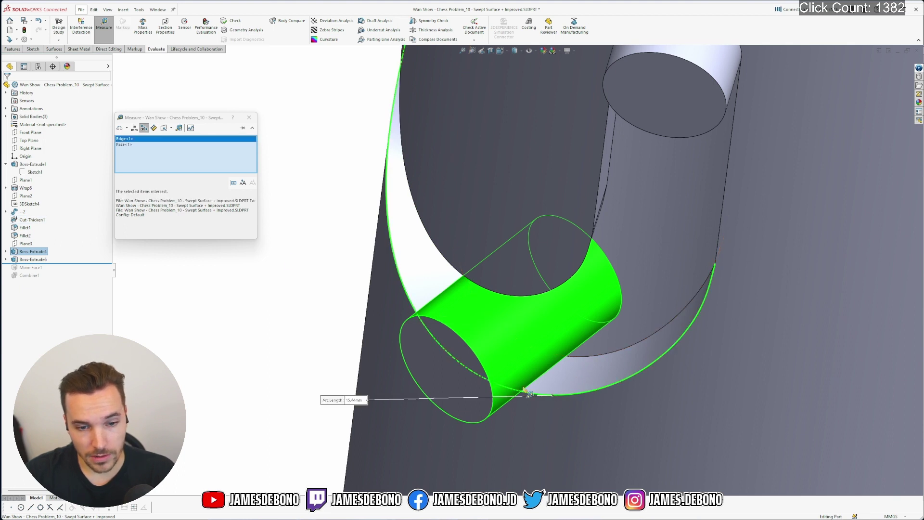
click(530, 394)
click(583, 357)
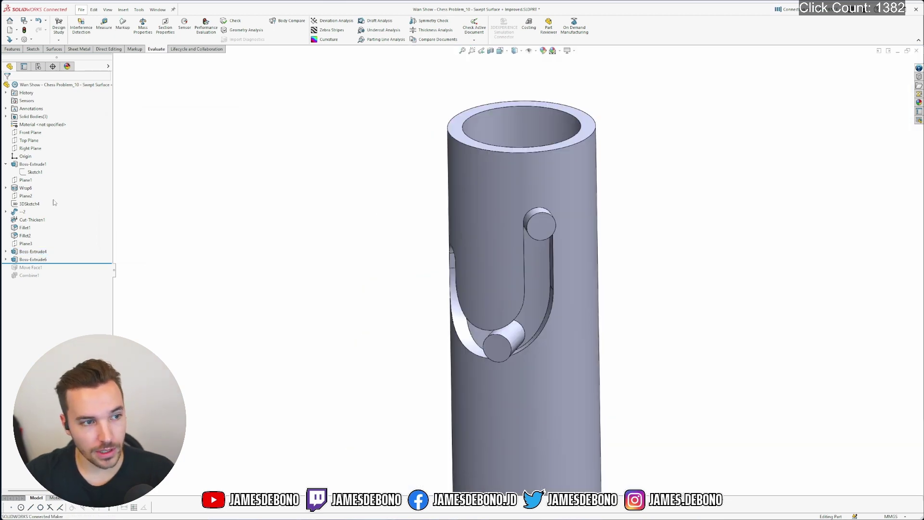
Step: Display the dimensions of Sketch1 under Boss-Extrude1 on the tube
scroll(542, 269, down, 2)
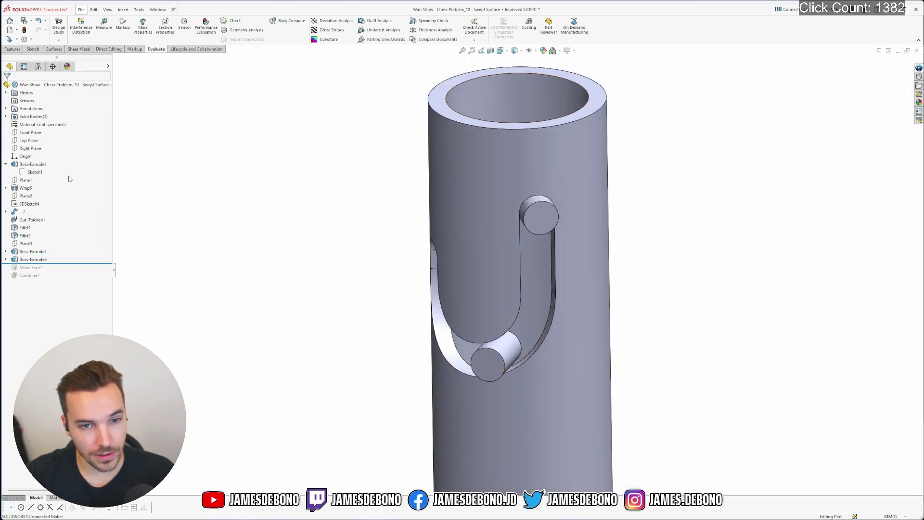
right_click(42, 172)
click(48, 150)
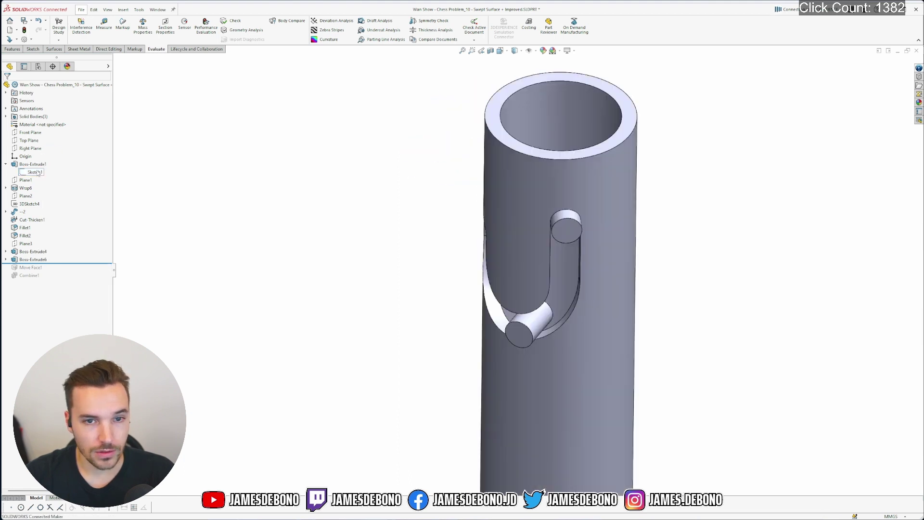
click(37, 172)
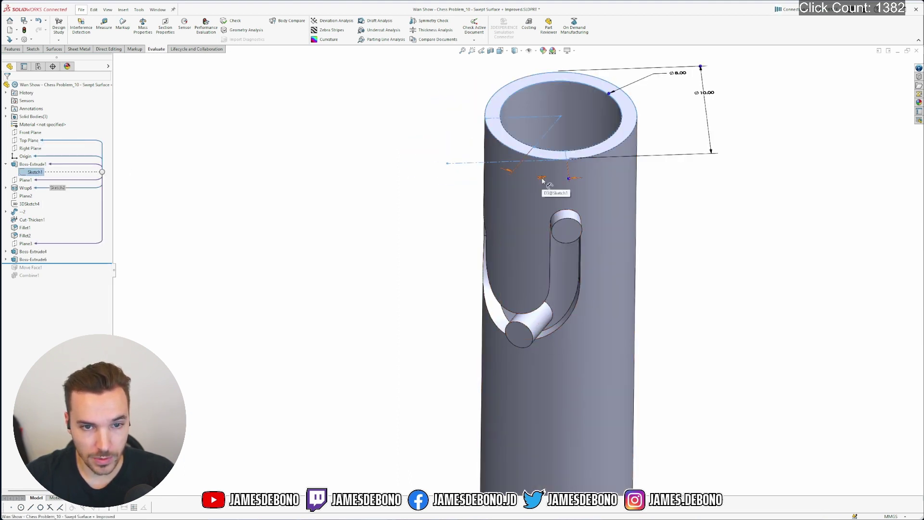
Step: Change the angle dimension of Sketch1 under Boss-Extrude1, and recheck the bodies for interference, viewing Interference1 and Interference2
key(Return)
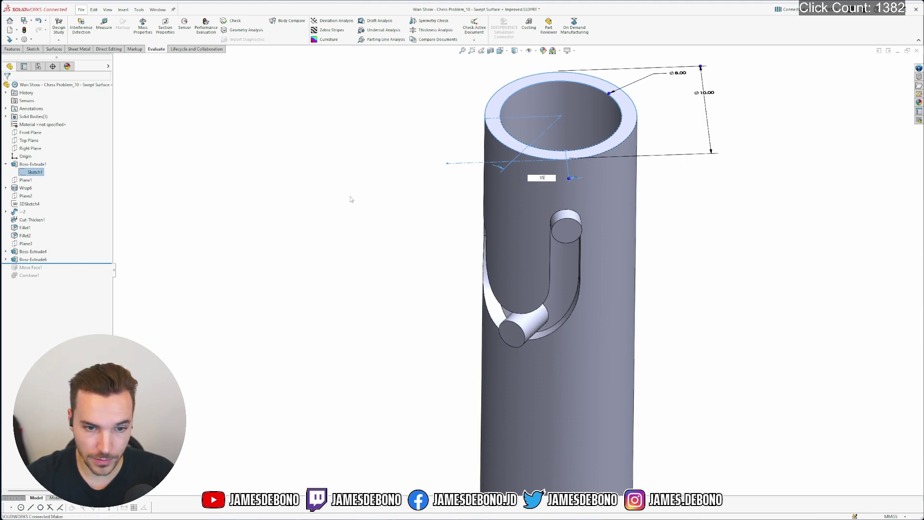
scroll(528, 334, down, 2)
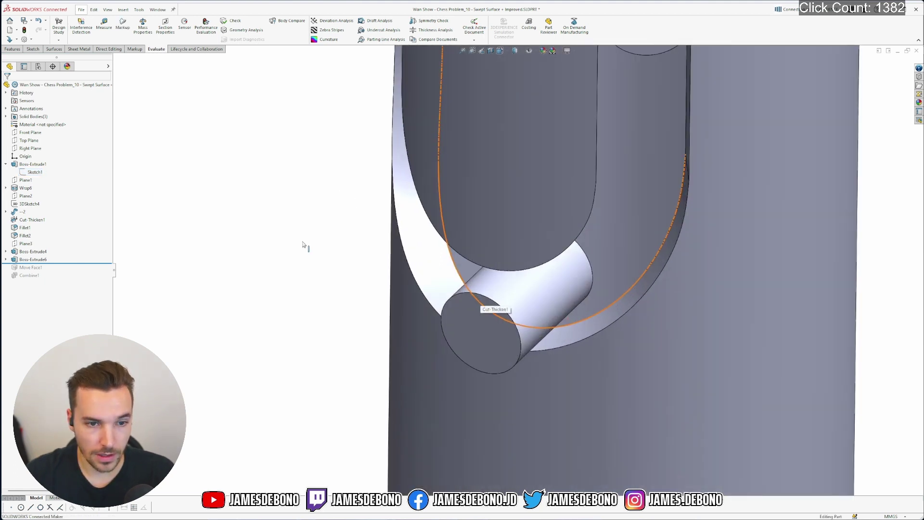
click(79, 29)
click(56, 130)
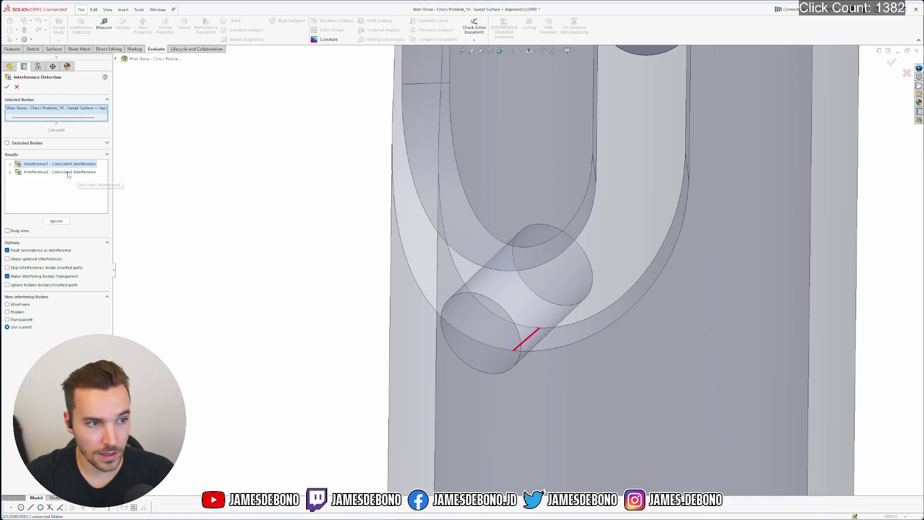
click(60, 173)
scroll(527, 212, up, 3)
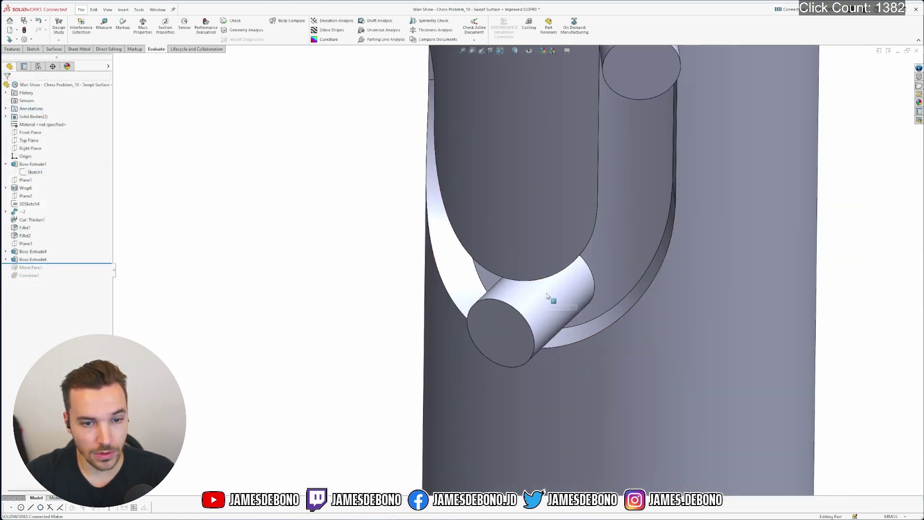
Step: Examine the curved swept surface with the features from Cut-Thicken1 onward rolled back, including its profile sketch, Plane2 and 3DSketch4
middle_drag(546, 296, 546, 265)
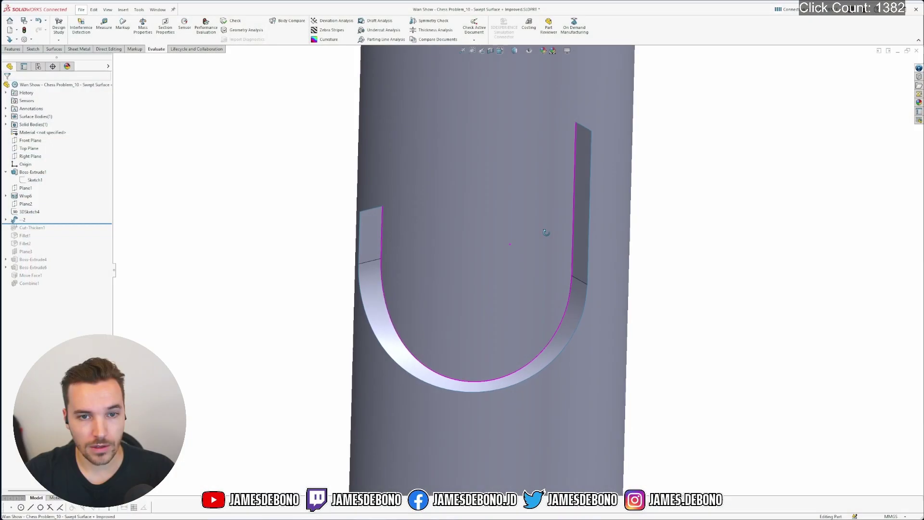
middle_drag(546, 233, 532, 243)
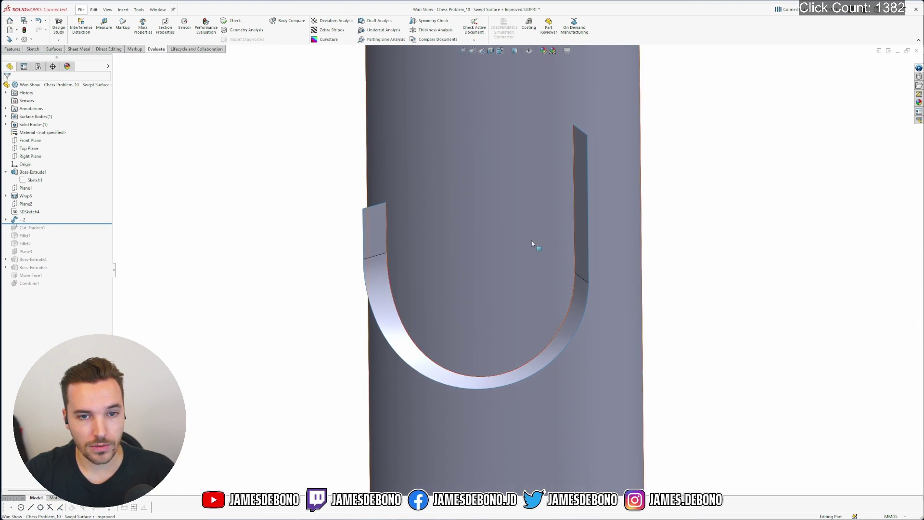
click(556, 130)
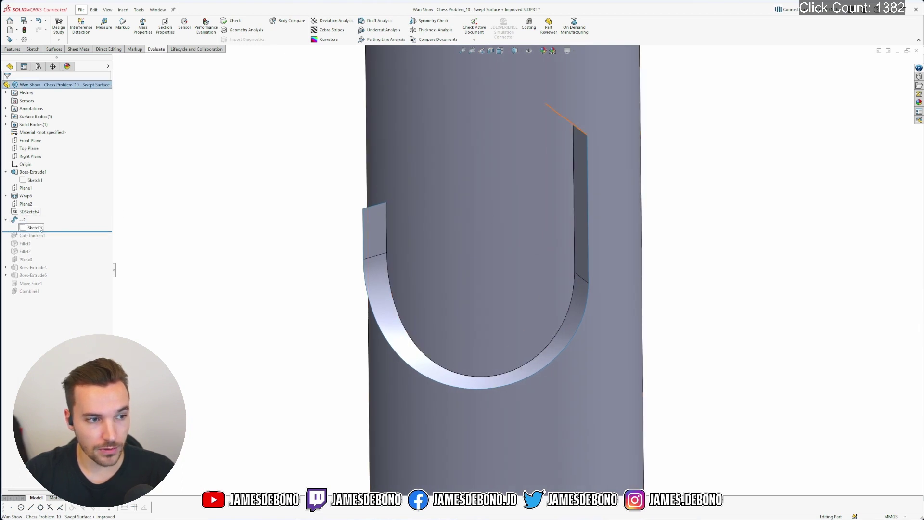
mouse_move(558, 131)
middle_down()
mouse_move(558, 178)
mouse_move(563, 163)
middle_up()
click(27, 204)
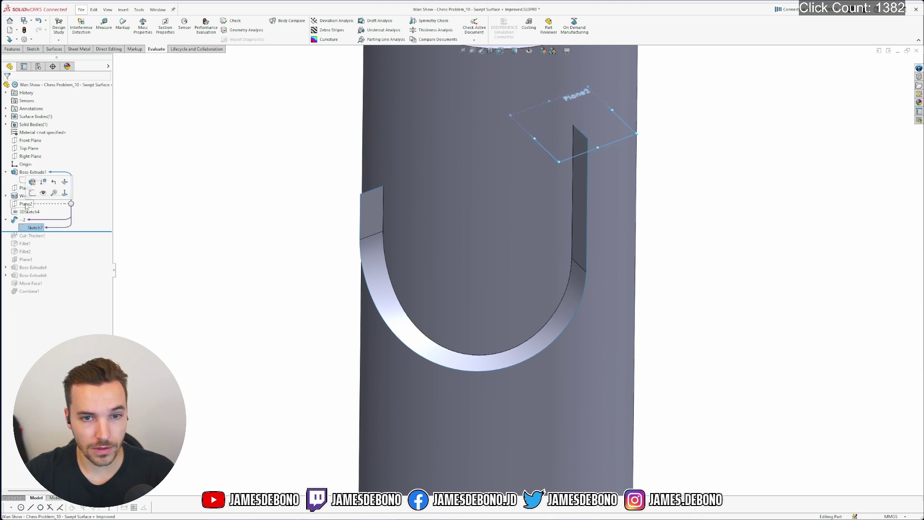
middle_drag(457, 182, 453, 203)
click(23, 213)
mouse_move(510, 211)
middle_down()
mouse_move(487, 186)
mouse_move(509, 208)
middle_up()
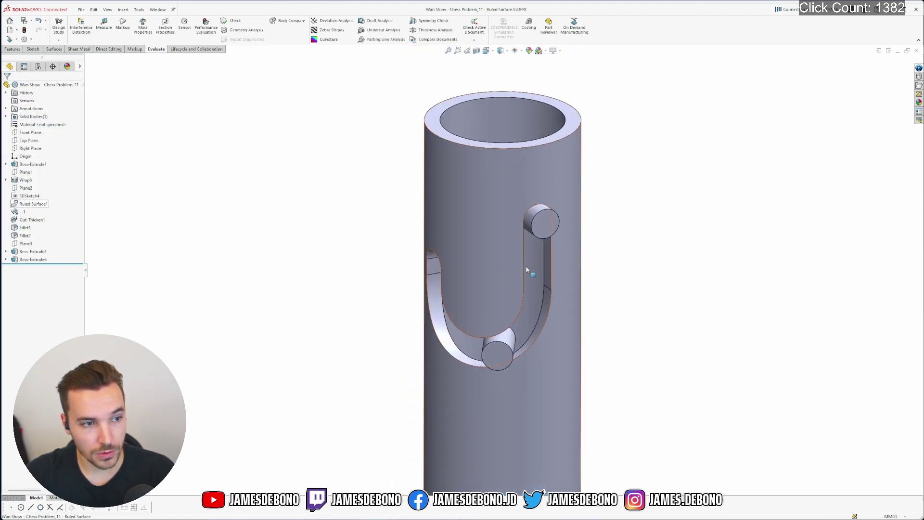
Step: In the Ruled Surface part, roll the model back to just after Ruled Surface1 and open that feature for editing
scroll(504, 270, up, 1)
drag(48, 263, 48, 207)
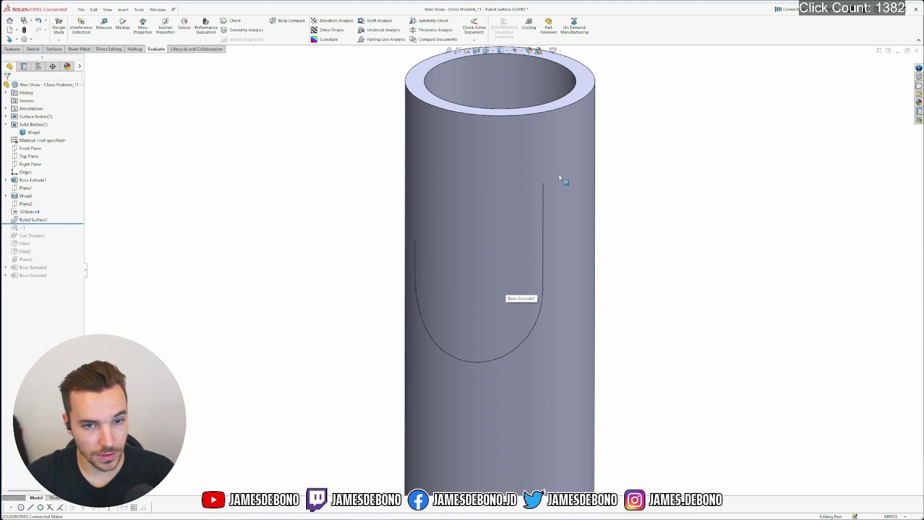
double_click(42, 220)
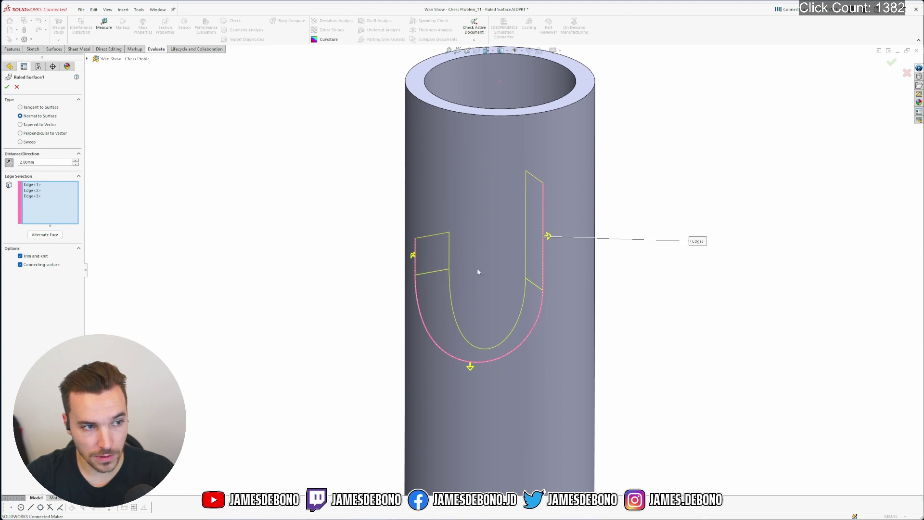
Step: Examine the ruled surface preview along the slot edges, reverse its direction and back again, and accept the feature
scroll(478, 273, down, 1)
middle_drag(463, 150, 462, 166)
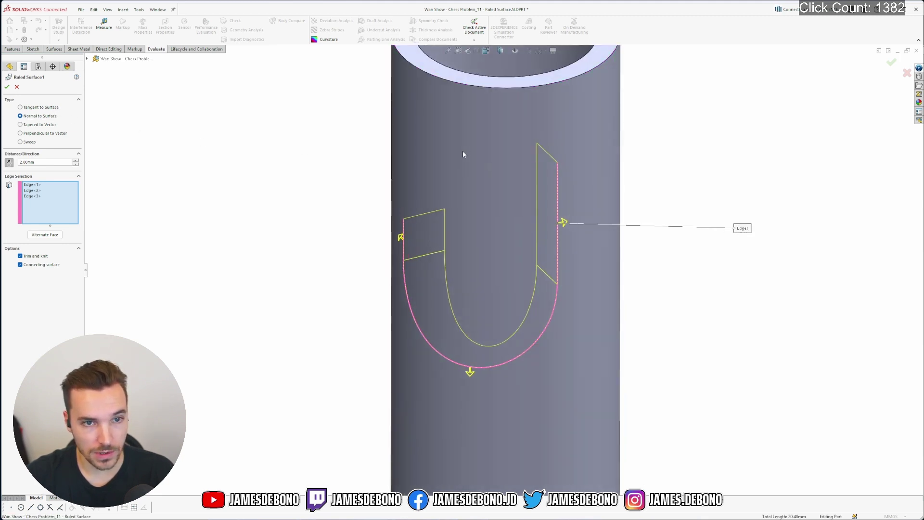
scroll(469, 161, up, 3)
scroll(528, 188, down, 2)
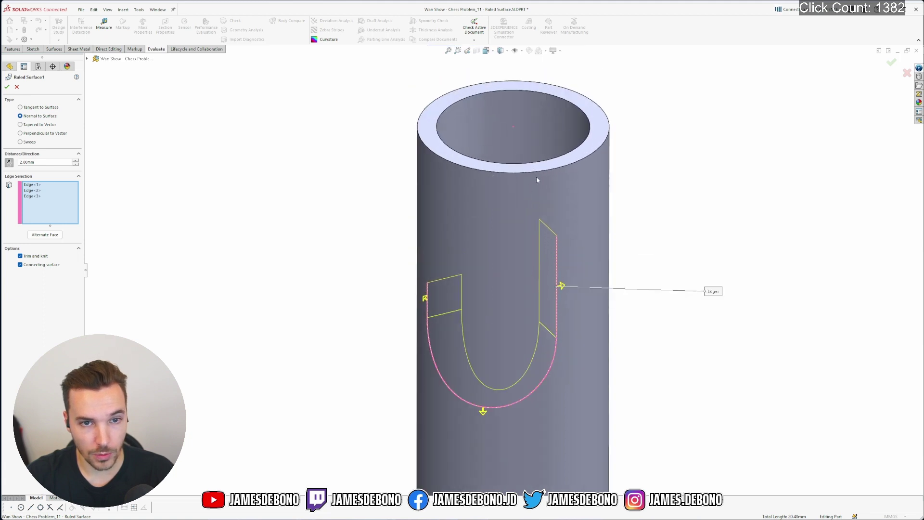
middle_drag(533, 166, 466, 220)
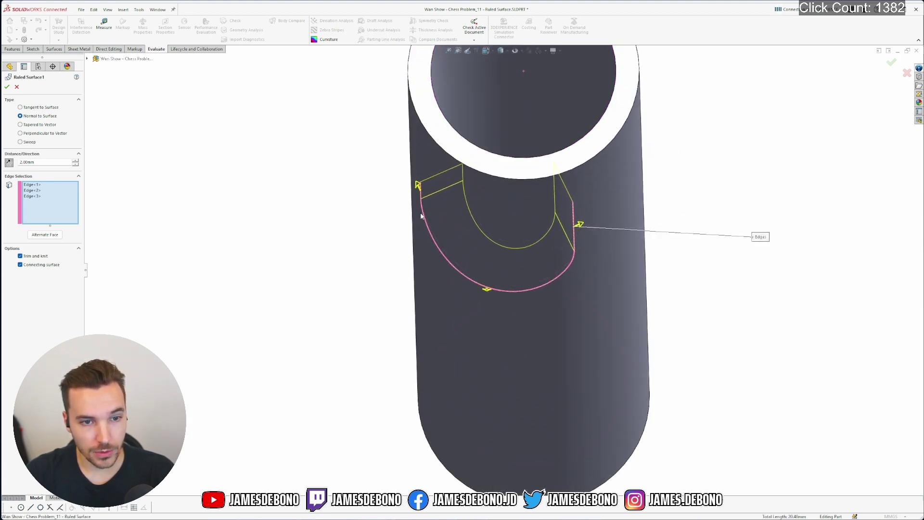
click(9, 163)
click(9, 163)
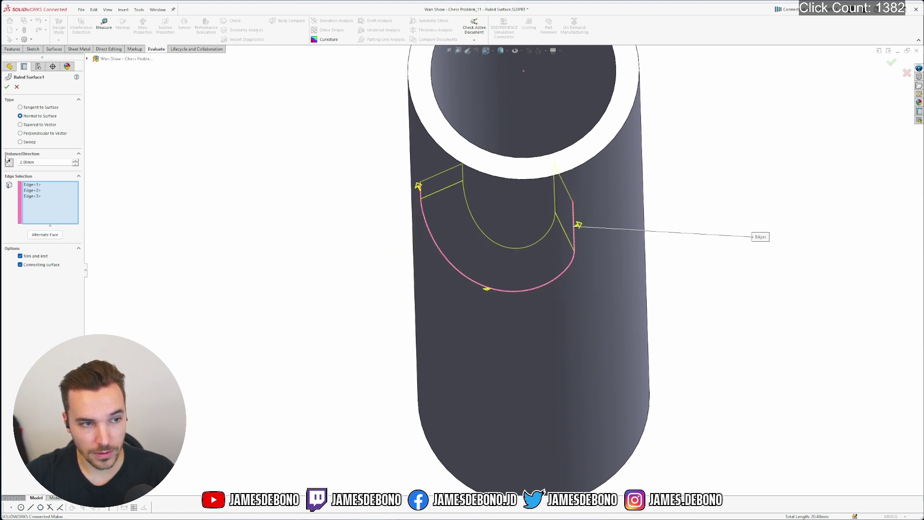
key(Return)
Step: Open the surface extension that follows Ruled Surface1, examine its extended edges, and accept it
click(20, 228)
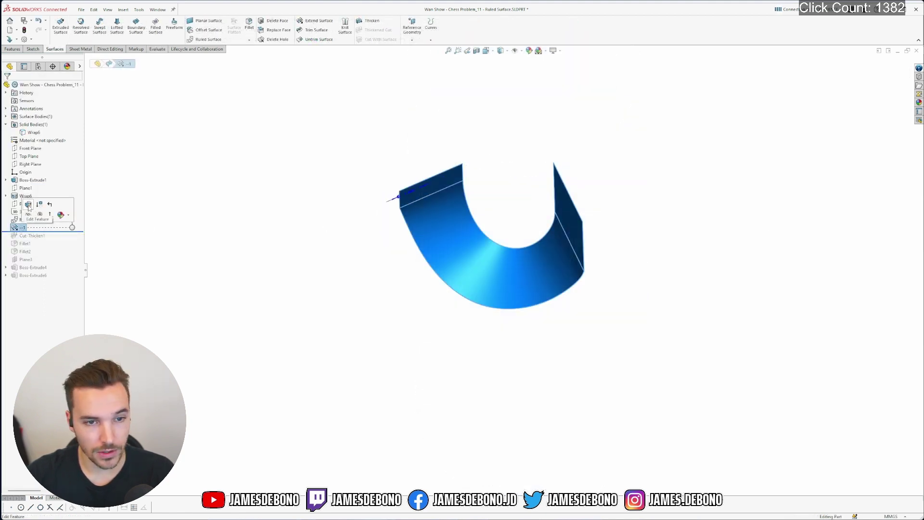
click(26, 205)
middle_drag(462, 215, 472, 194)
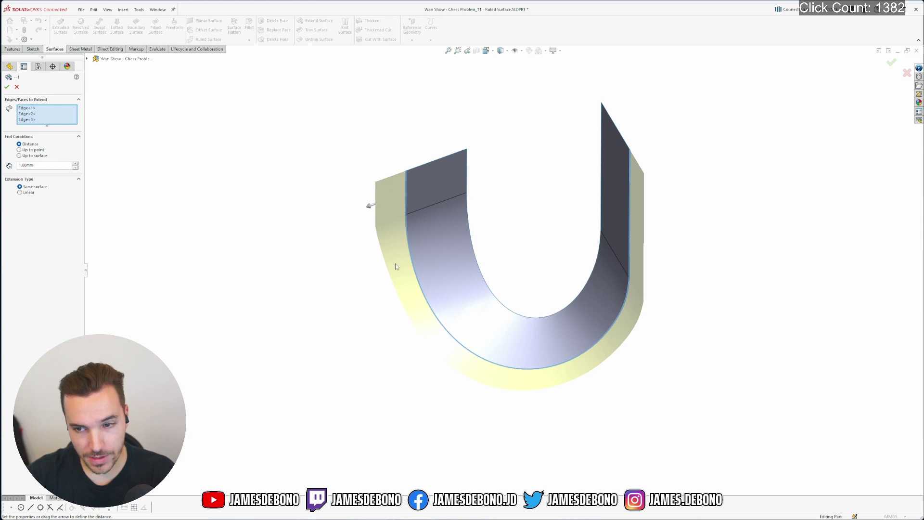
click(8, 88)
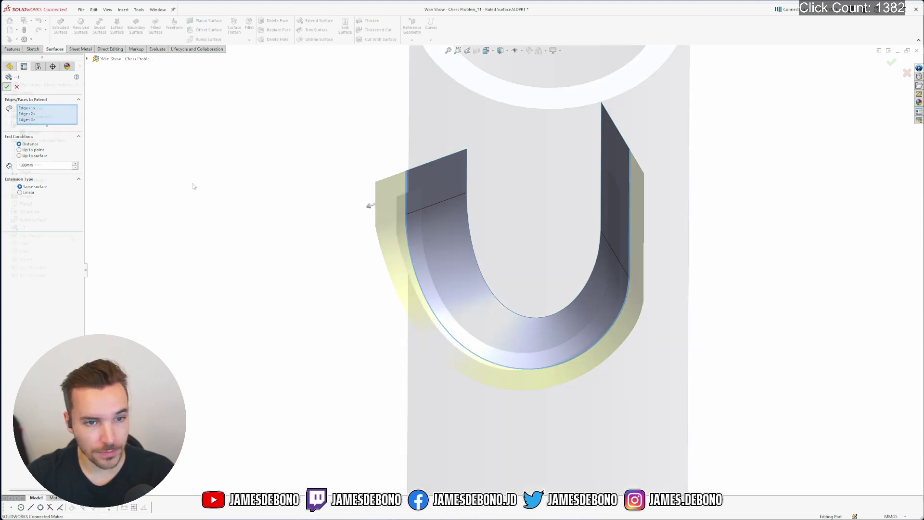
Step: Roll the model forward to just after Boss-Extrude6 and calculate interference between the tube and the pins
drag(73, 240, 70, 247)
middle_drag(488, 313, 499, 212)
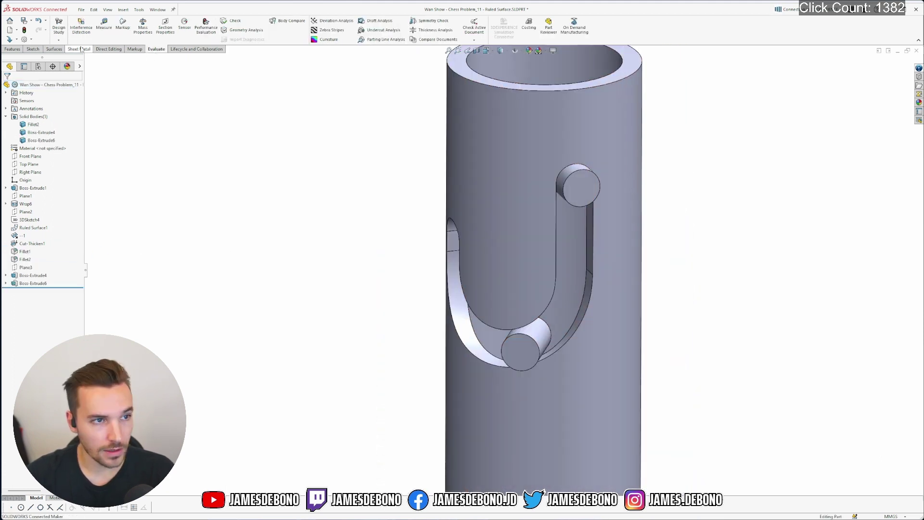
click(81, 29)
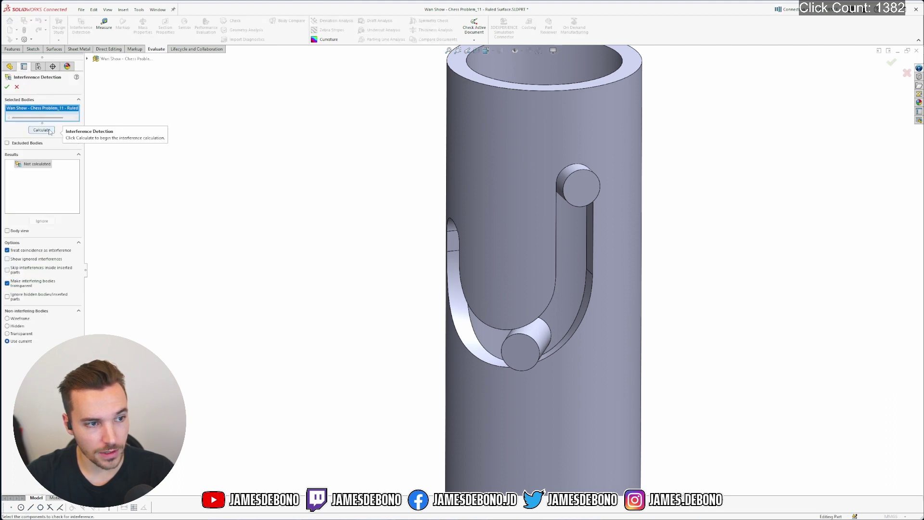
click(42, 130)
Step: Examine Interference1 and Interference2 up close, where the lower pin touches the slot's outer and inner walls
scroll(505, 226, down, 1)
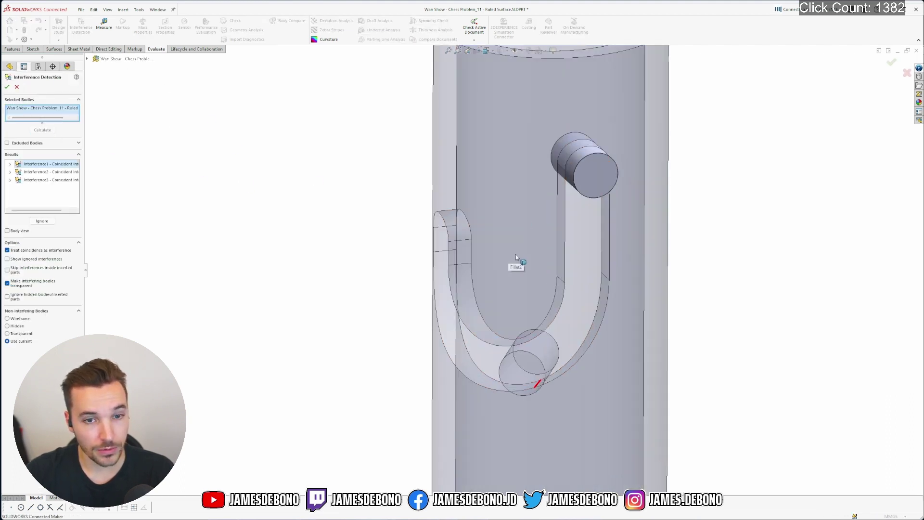
middle_drag(526, 250, 518, 273)
scroll(532, 391, down, 5)
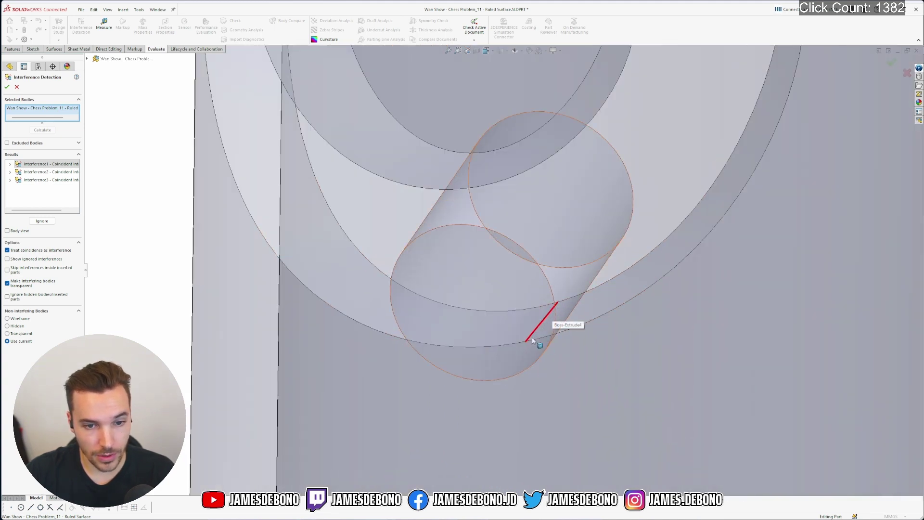
drag(84, 189, 120, 192)
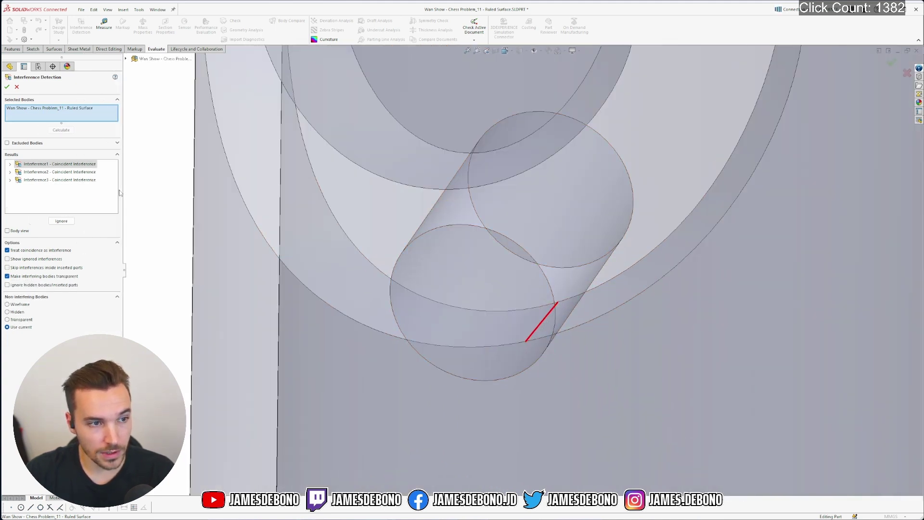
click(73, 172)
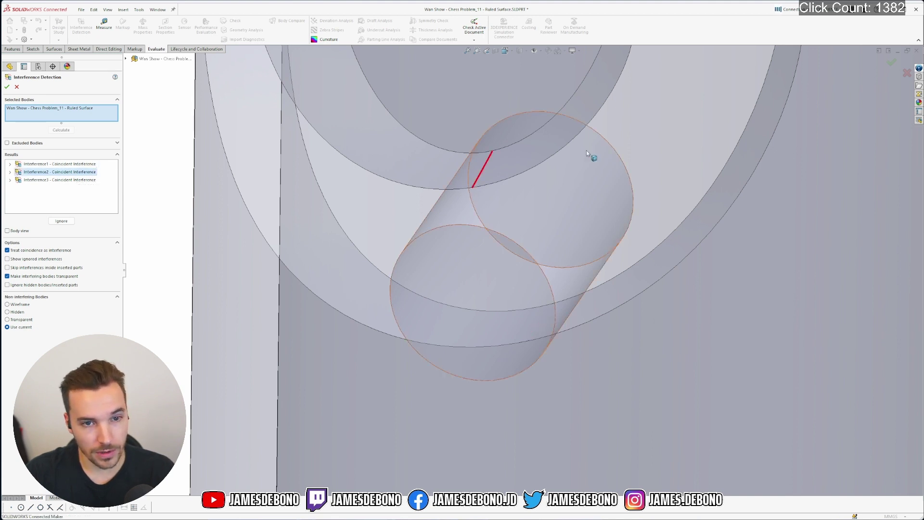
Step: Examine Interference3 around the upper pin and compare it again with Interference1 and Interference2 at the lower pin
key(Down)
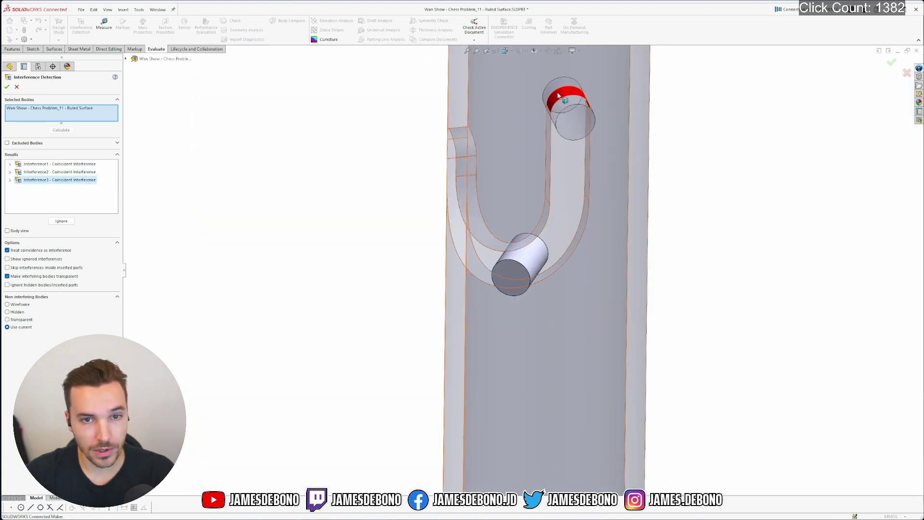
scroll(529, 239, down, 2)
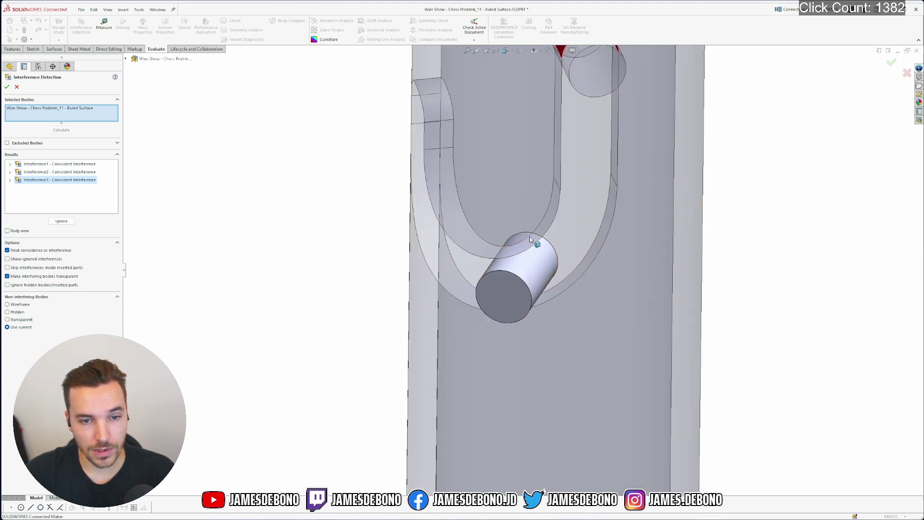
scroll(530, 236, down, 2)
click(77, 164)
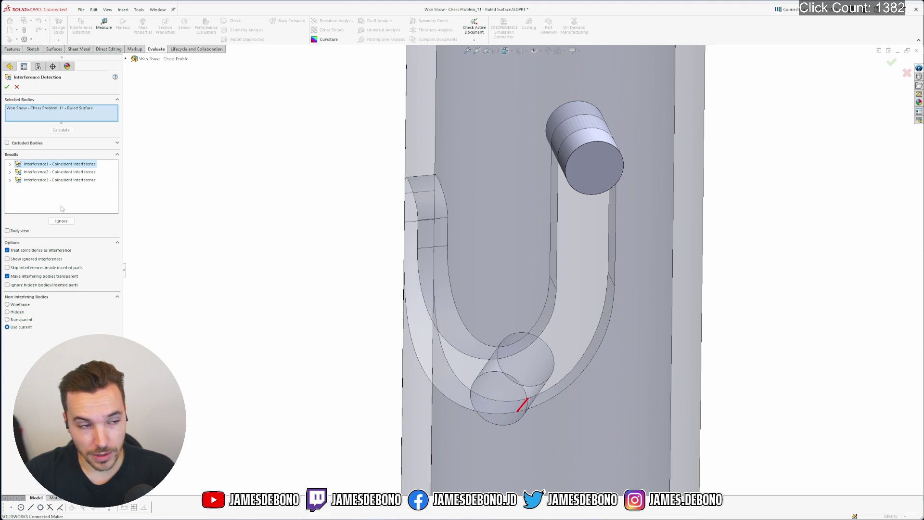
click(40, 174)
key(Down)
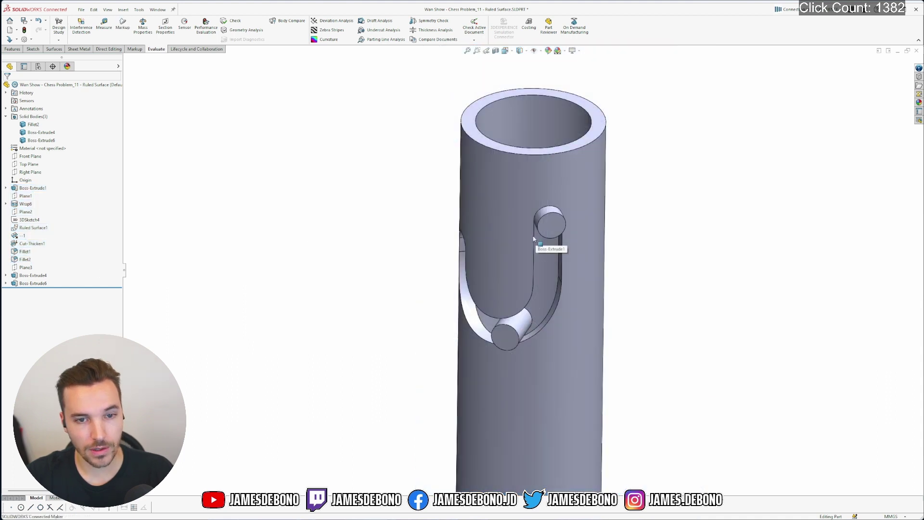
Step: Inspect the curved slot and both pins of the ruled surface model from several angles
scroll(527, 242, down, 2)
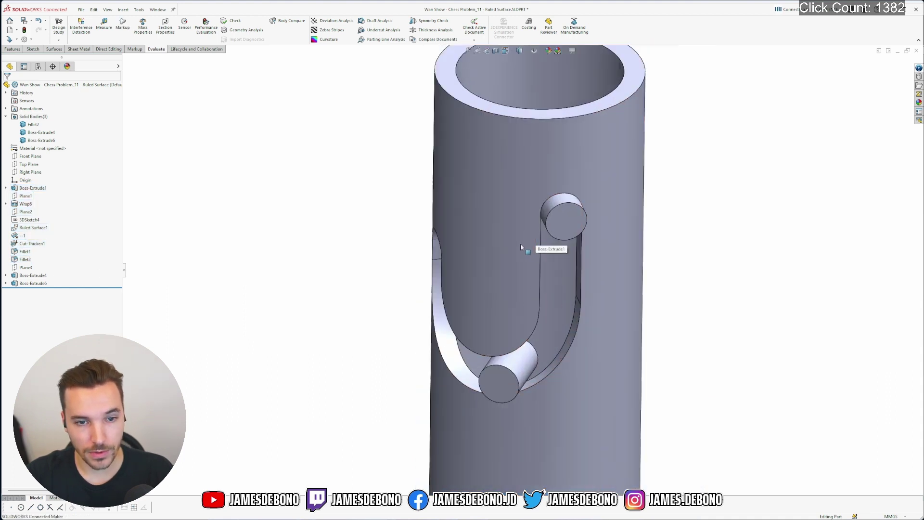
middle_drag(528, 284, 519, 217)
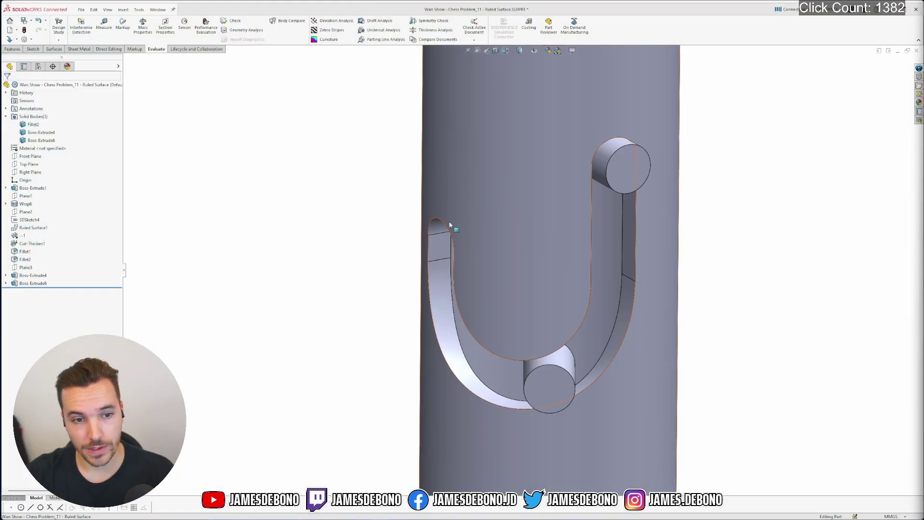
middle_drag(511, 206, 421, 261)
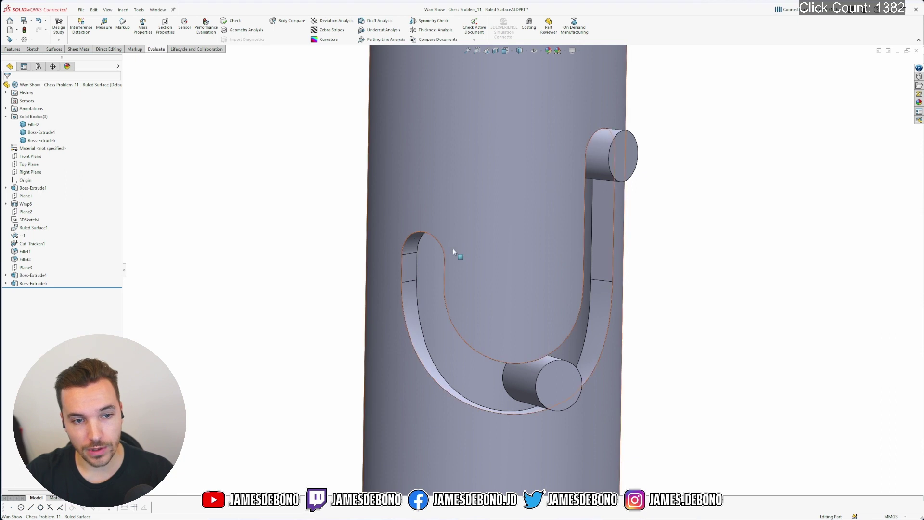
middle_drag(561, 198, 618, 174)
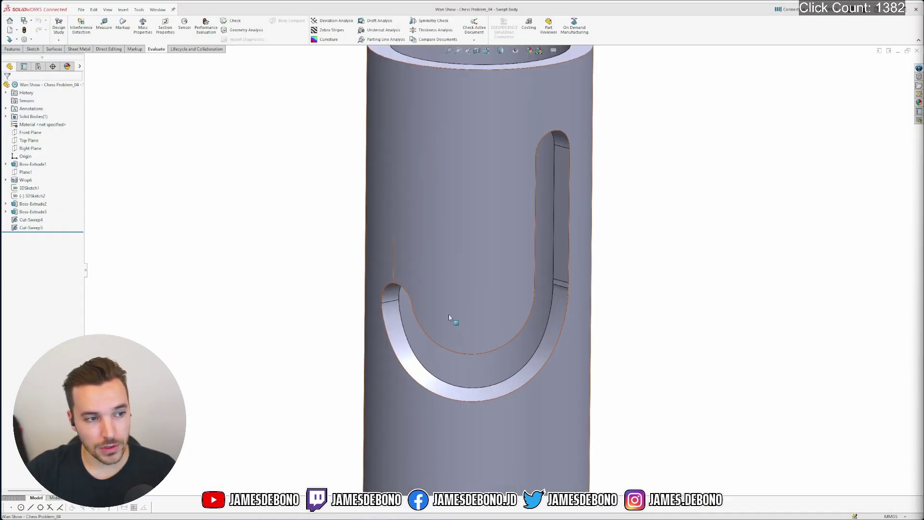
Step: Set Cut-Sweep5's profile twist to Tangent to Adjacent Faces and inspect the short end of the curved slot up close
middle_drag(448, 317, 557, 153)
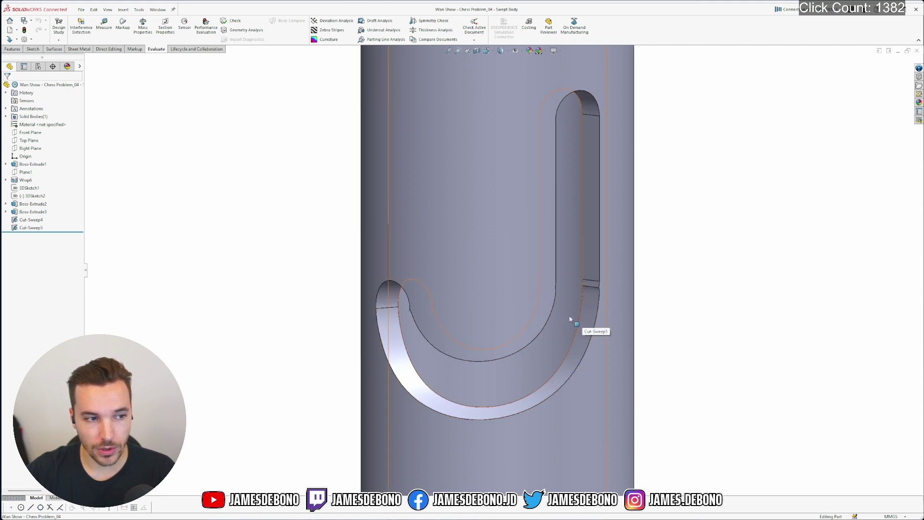
click(33, 228)
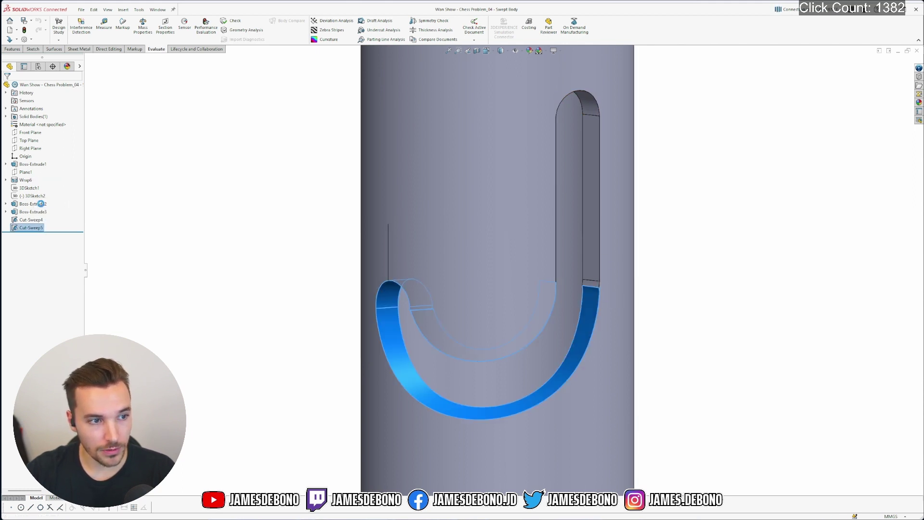
click(47, 256)
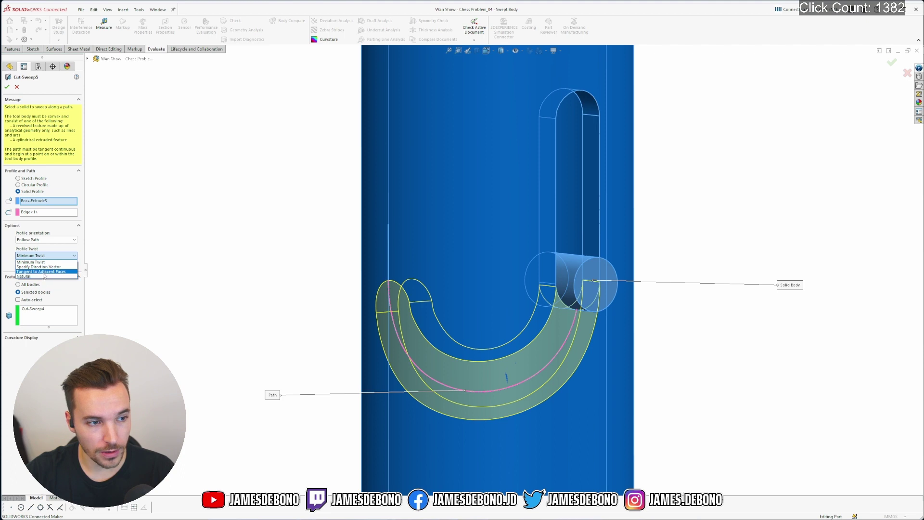
click(44, 272)
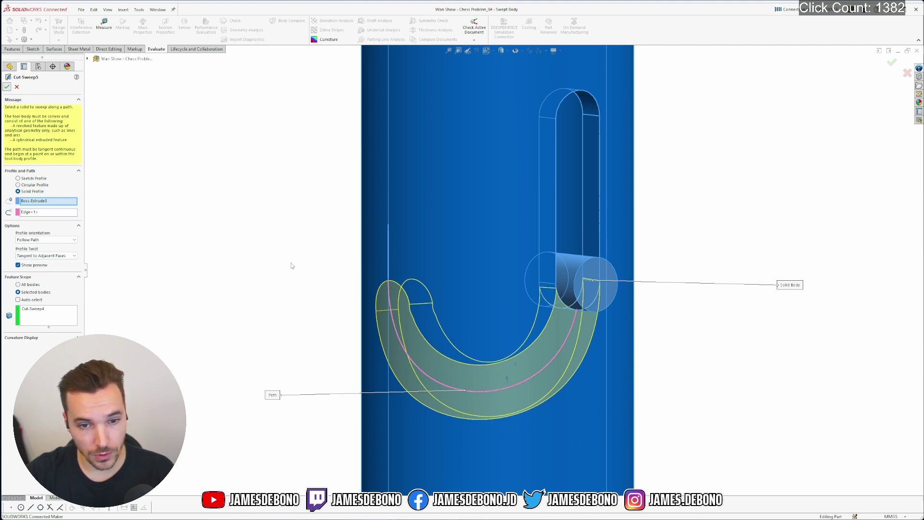
scroll(486, 337, down, 2)
middle_drag(346, 308, 414, 324)
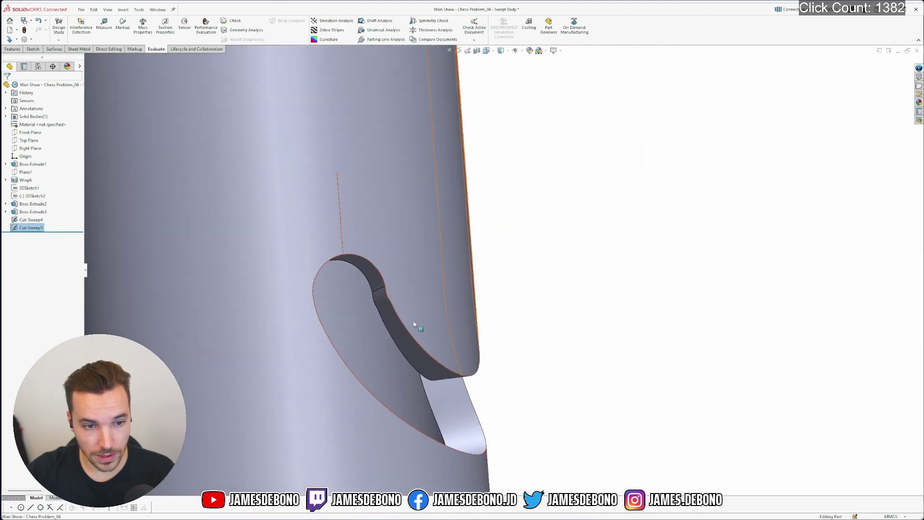
scroll(414, 325, down, 6)
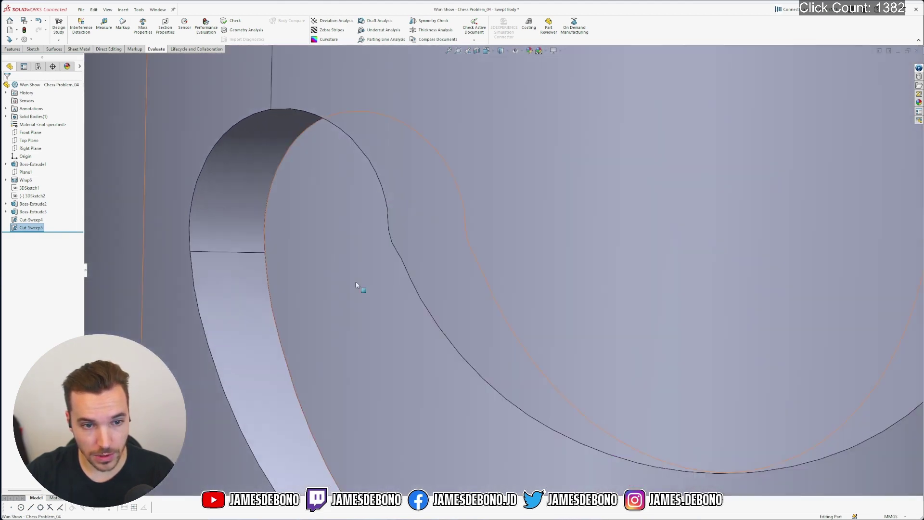
scroll(356, 285, up, 5)
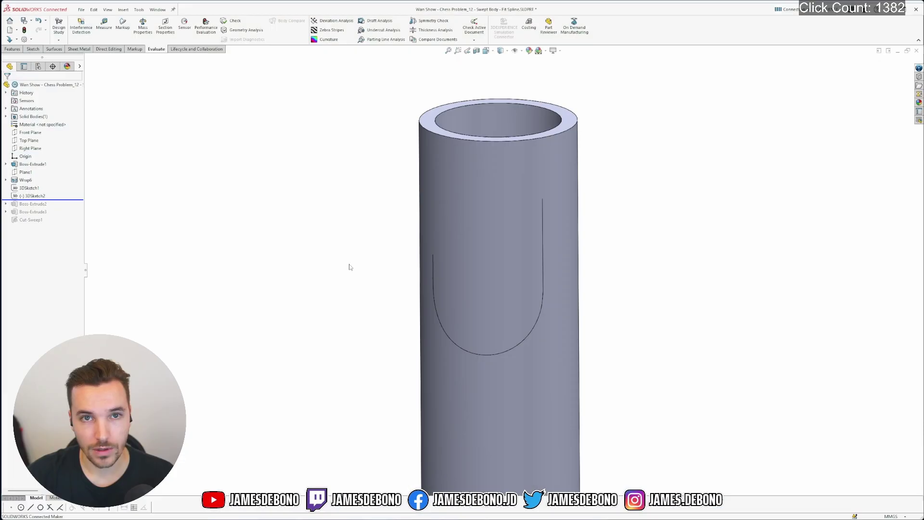
Step: Open 3DSketch2 of the fit spline model to review the single sweep path on the tube, and exit the sketch
scroll(473, 262, down, 1)
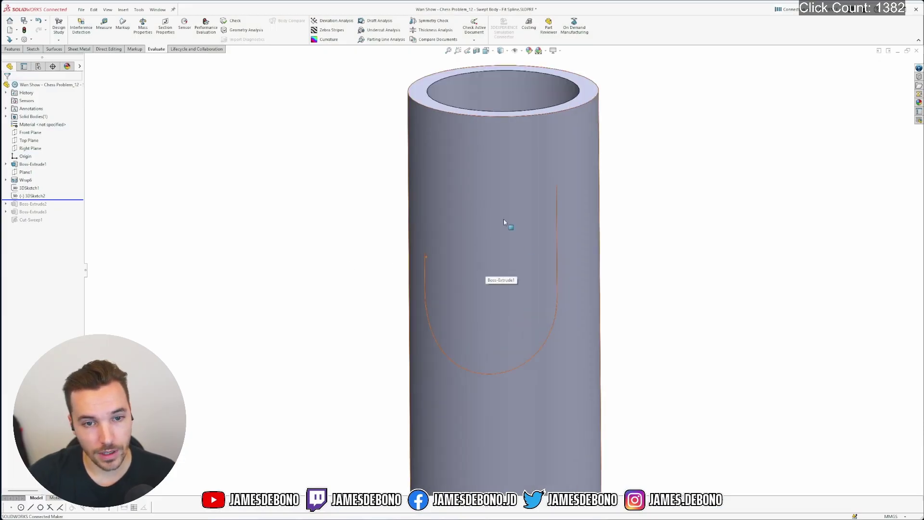
click(35, 195)
click(41, 174)
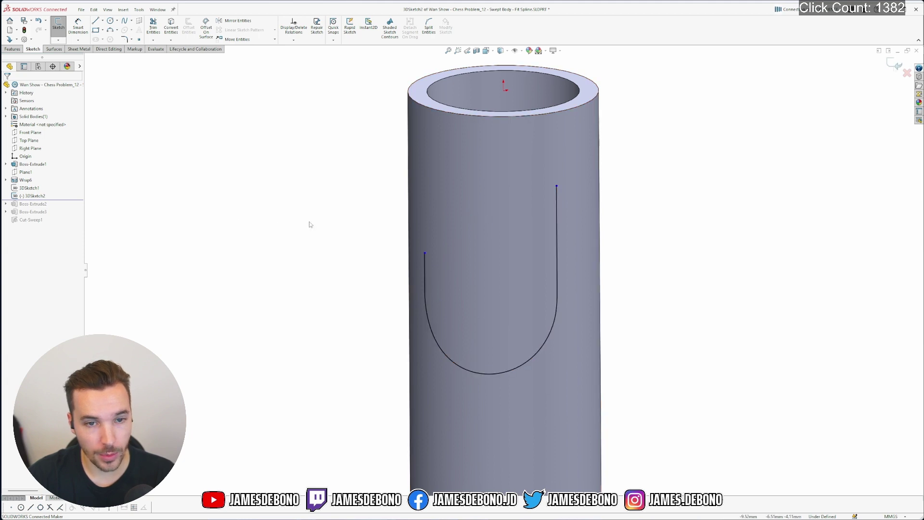
click(894, 67)
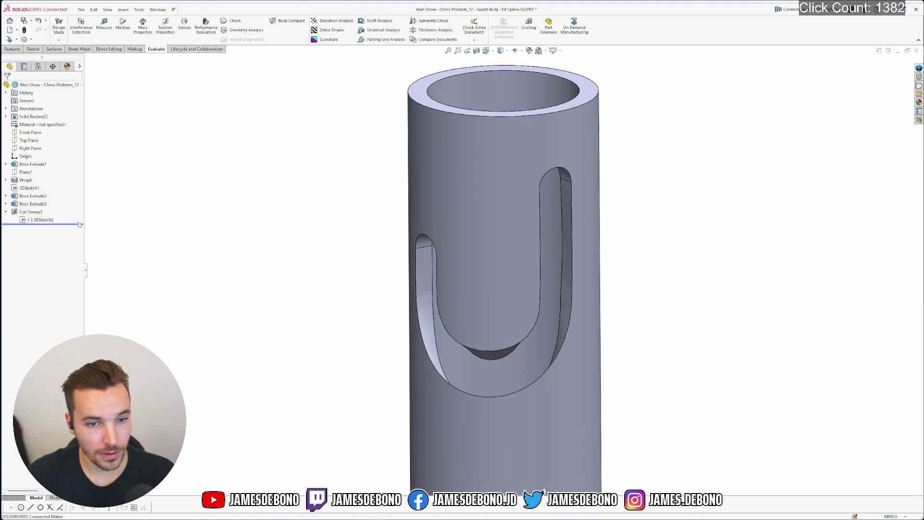
Step: Open the Cut-Sweep1 definition, review its solid profile and path, and keep the profile twist at Tangent to Adjacent Faces
click(35, 212)
click(40, 191)
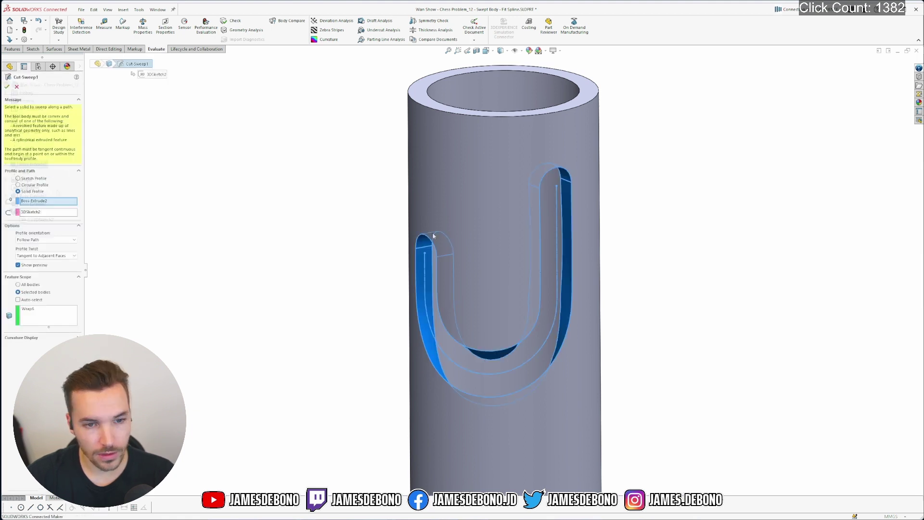
scroll(486, 243, down, 1)
mouse_move(490, 250)
middle_down()
mouse_move(483, 209)
mouse_move(470, 225)
mouse_move(474, 249)
middle_up()
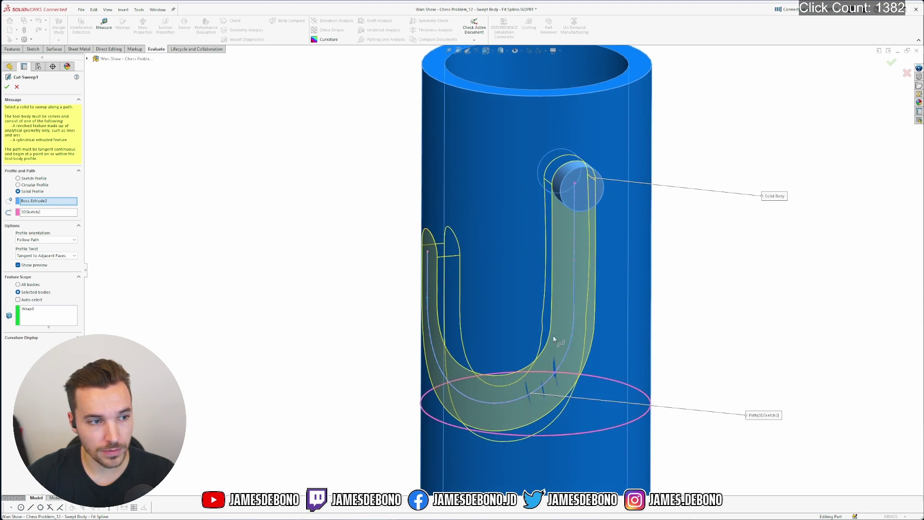
click(60, 255)
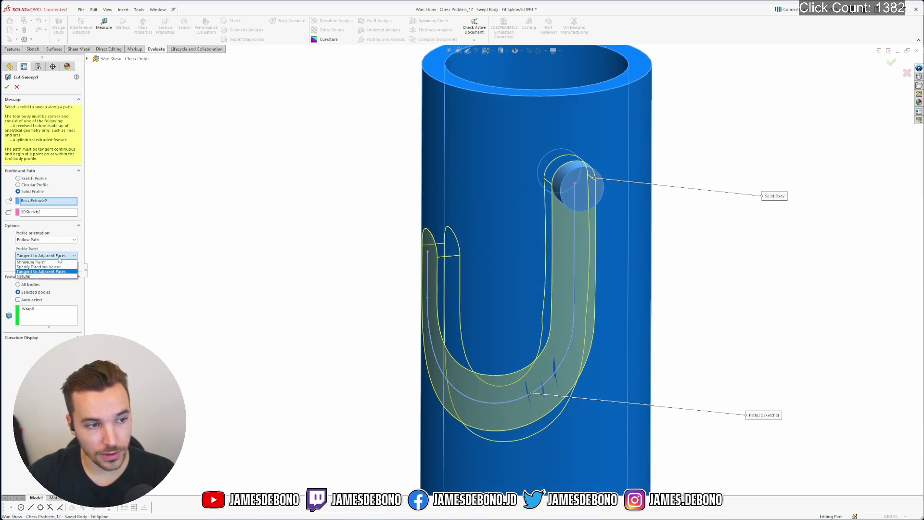
click(53, 273)
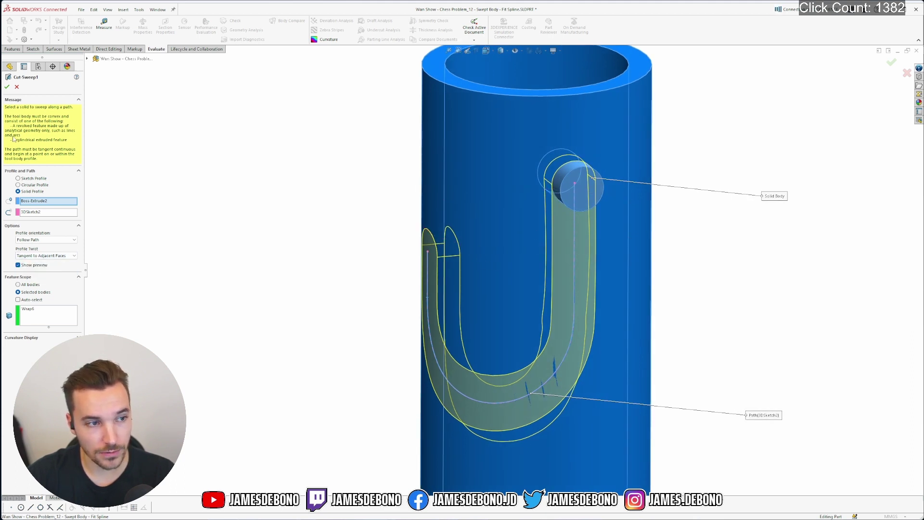
click(6, 87)
Step: Inspect the walls and curved bottom of the fit spline swept-body slot up close and from several angles
middle_drag(509, 362, 553, 258)
scroll(507, 429, down, 3)
scroll(577, 250, down, 3)
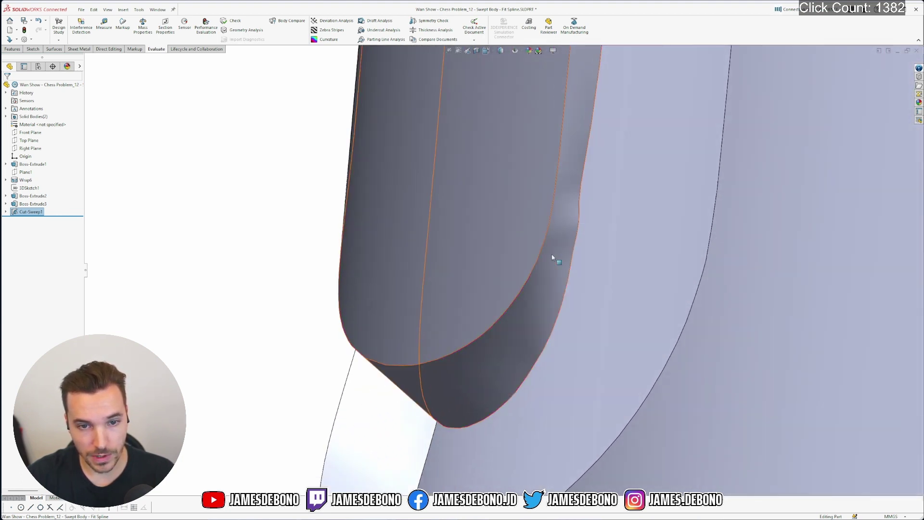
scroll(546, 284, up, 5)
mouse_move(544, 291)
middle_down()
mouse_move(551, 208)
mouse_move(599, 209)
mouse_move(554, 254)
mouse_move(558, 280)
middle_up()
scroll(501, 231, up, 3)
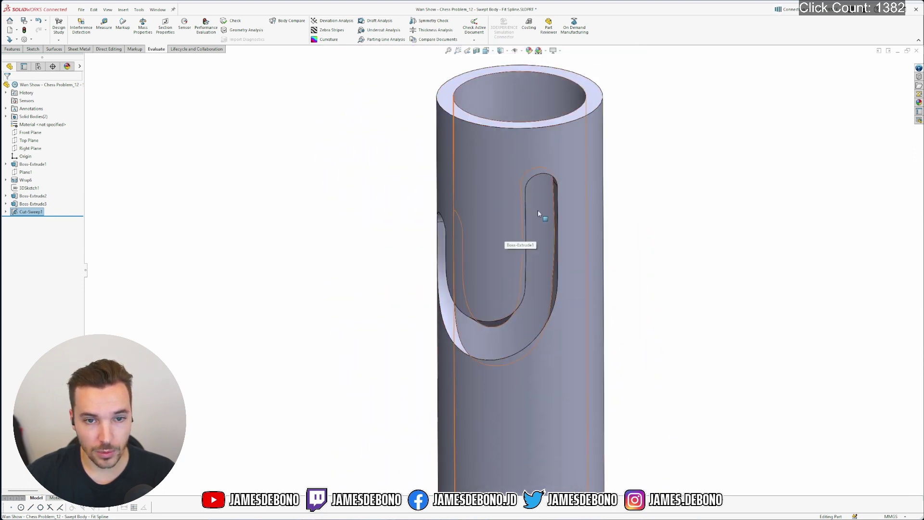
scroll(501, 320, down, 3)
middle_drag(500, 319, 493, 300)
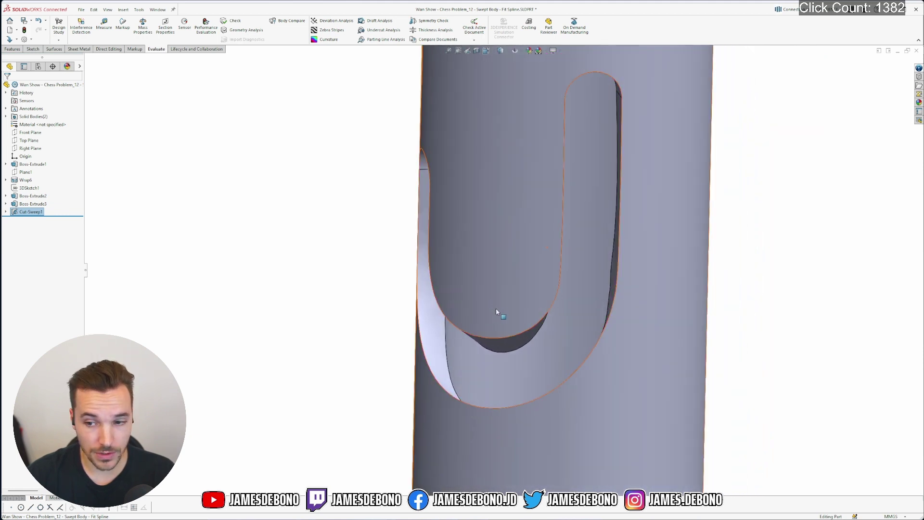
scroll(503, 310, up, 5)
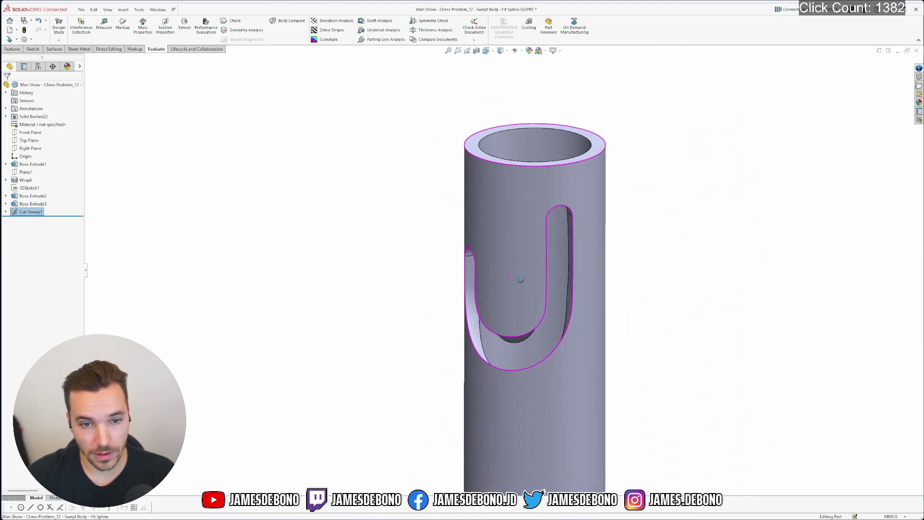
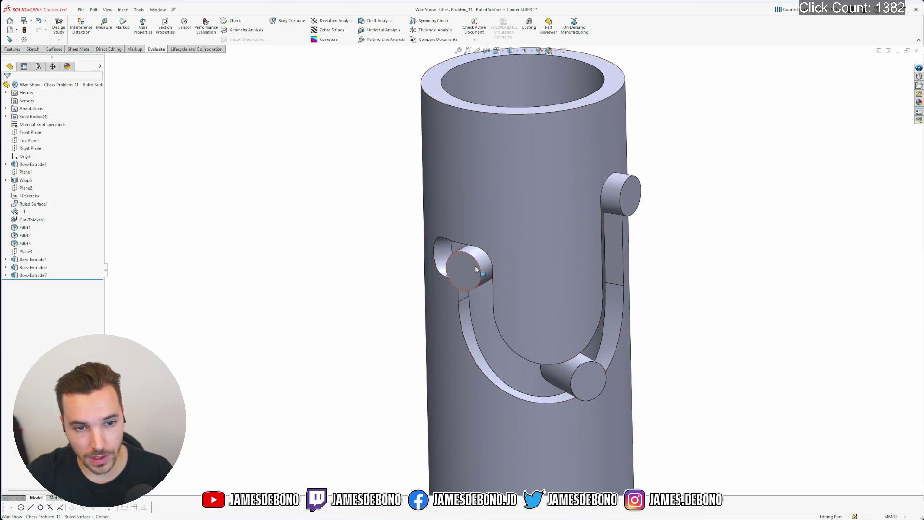
Step: Run interference detection on the ruled surface corner model and examine Interference3 and Interference4 at the upper and corner pins
scroll(480, 268, down, 3)
middle_drag(486, 271, 596, 286)
click(77, 26)
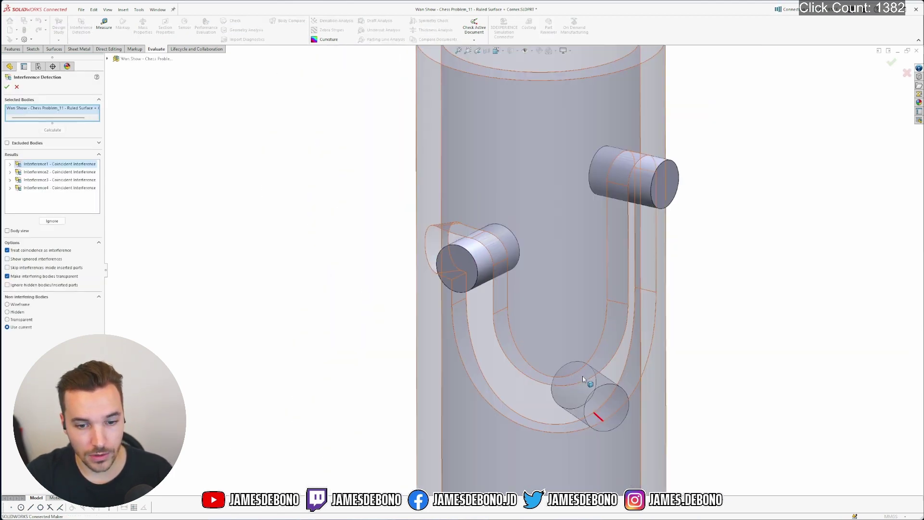
click(57, 181)
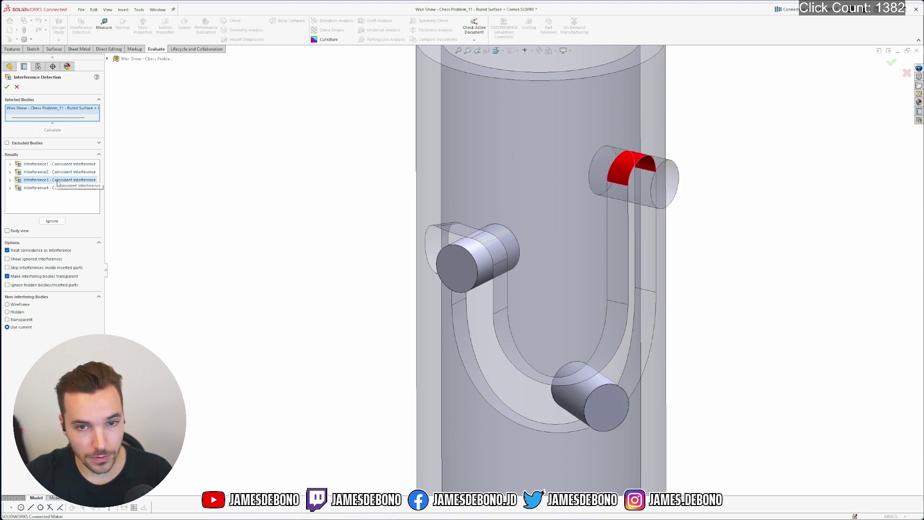
click(60, 188)
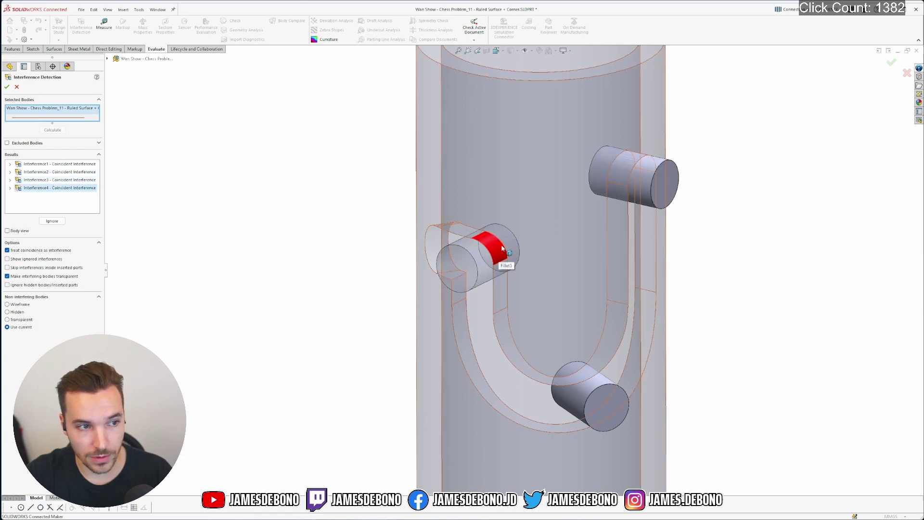
middle_drag(520, 273, 496, 238)
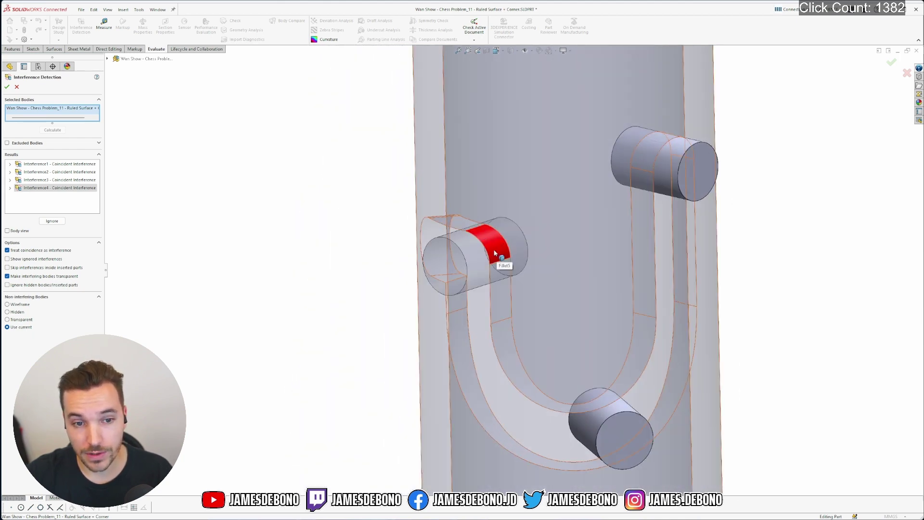
key(Escape)
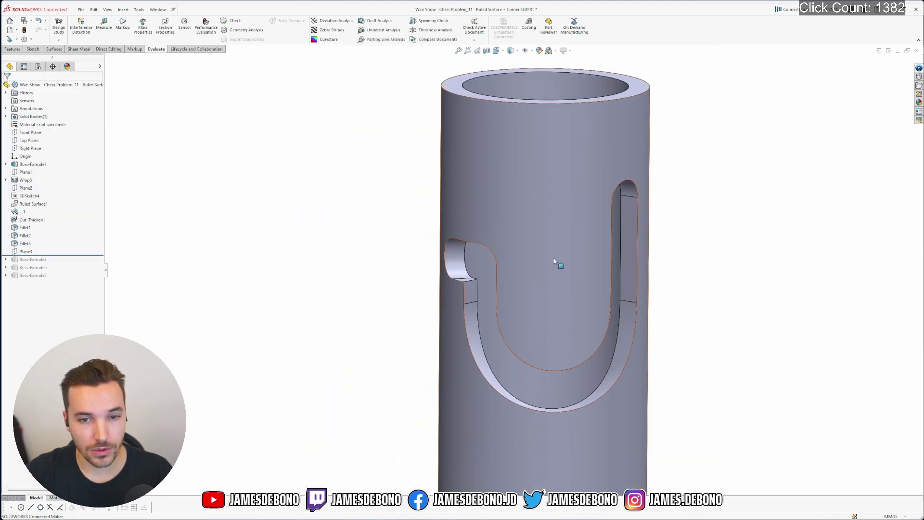
Step: Inspect the cornered slot without its pins from several angles and review the thickness settings of Cut-Thicken1
middle_drag(548, 260, 509, 271)
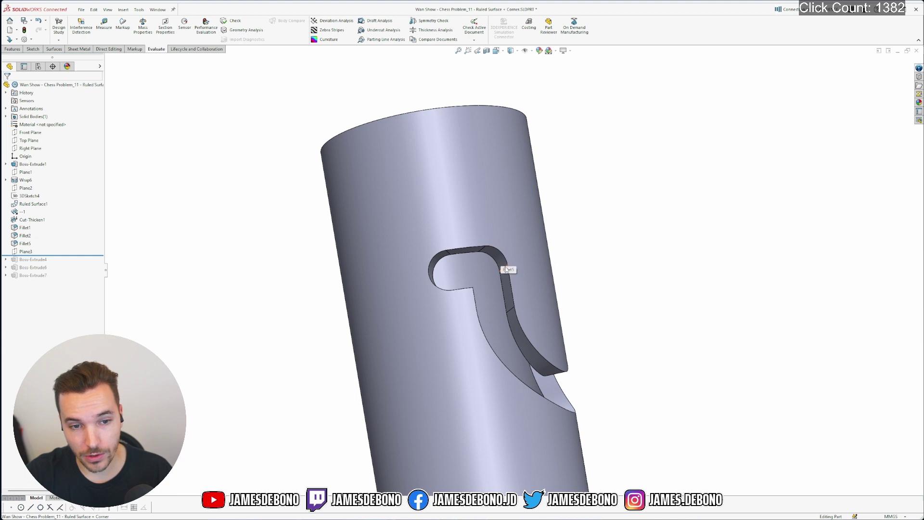
middle_drag(497, 260, 444, 340)
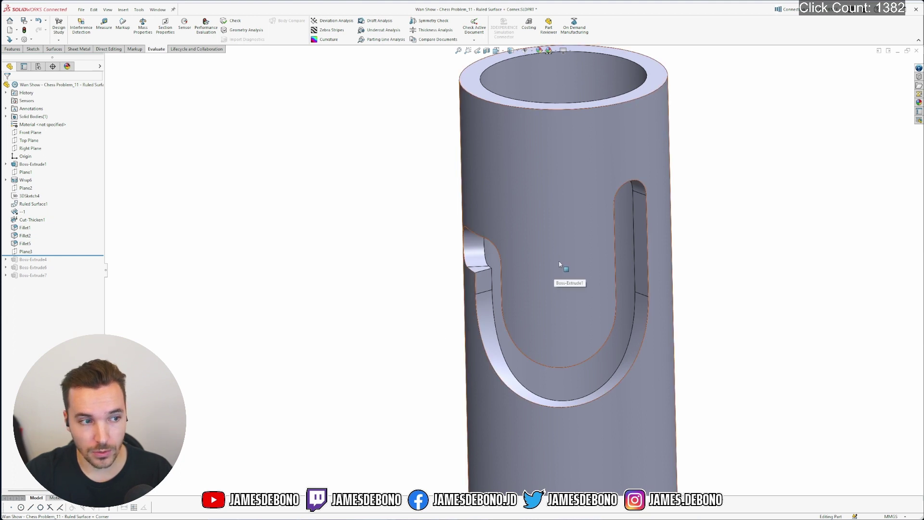
scroll(559, 262, down, 1)
scroll(542, 309, up, 1)
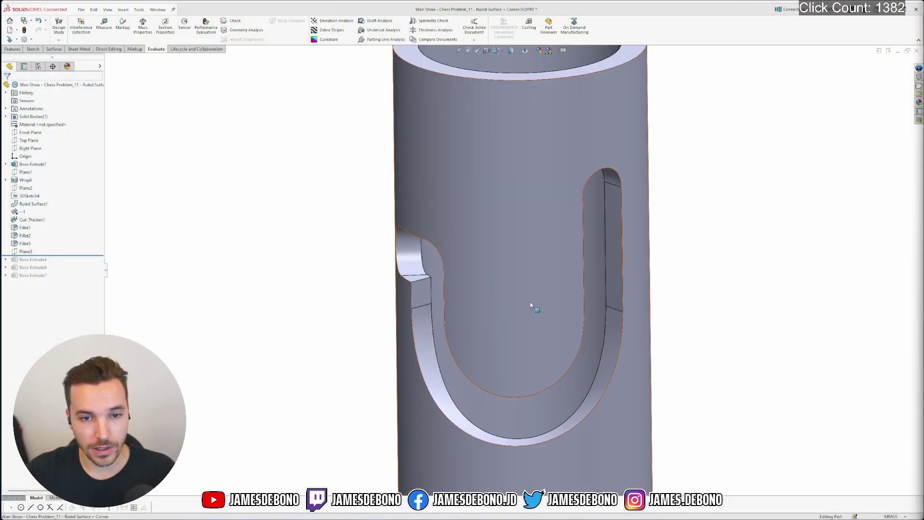
mouse_move(530, 302)
middle_down()
mouse_move(509, 332)
mouse_move(503, 299)
mouse_move(525, 319)
middle_up()
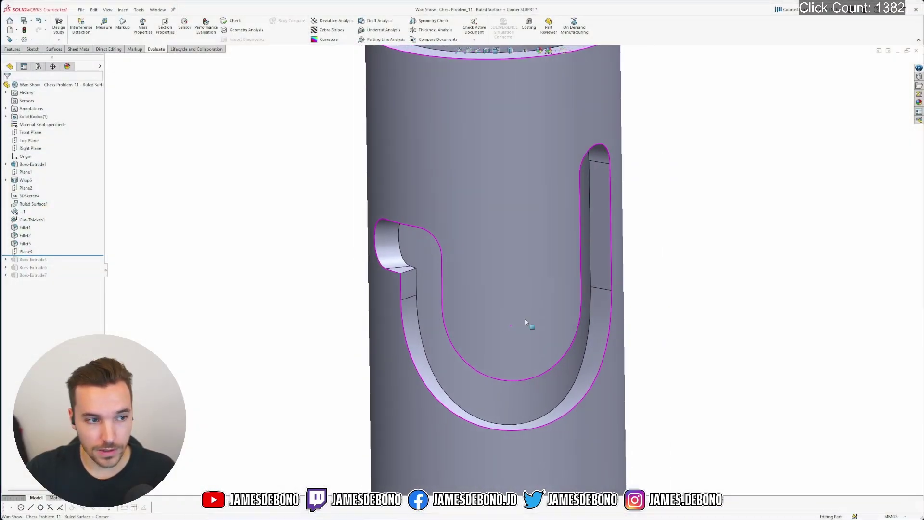
double_click(38, 216)
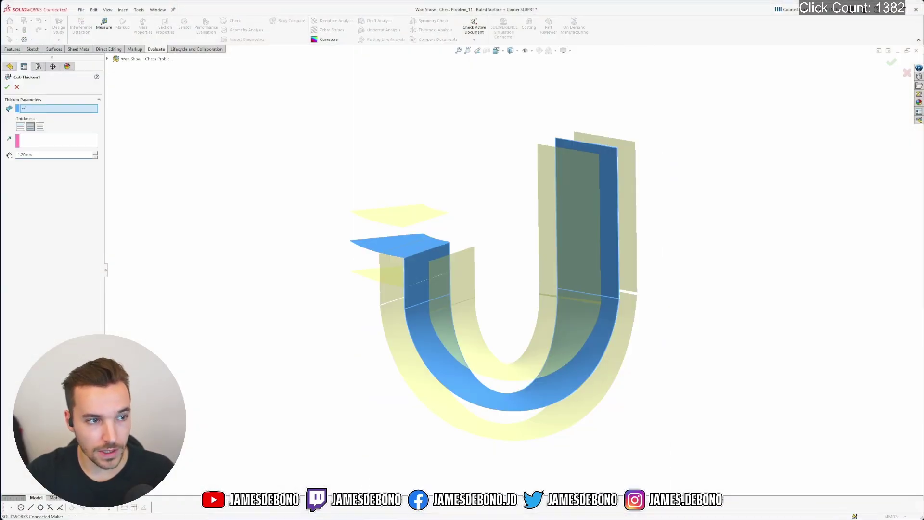
click(7, 87)
Step: Roll the model forward to after Boss-Extrude7 and inspect the three pins in the cornered slot
drag(78, 255, 77, 279)
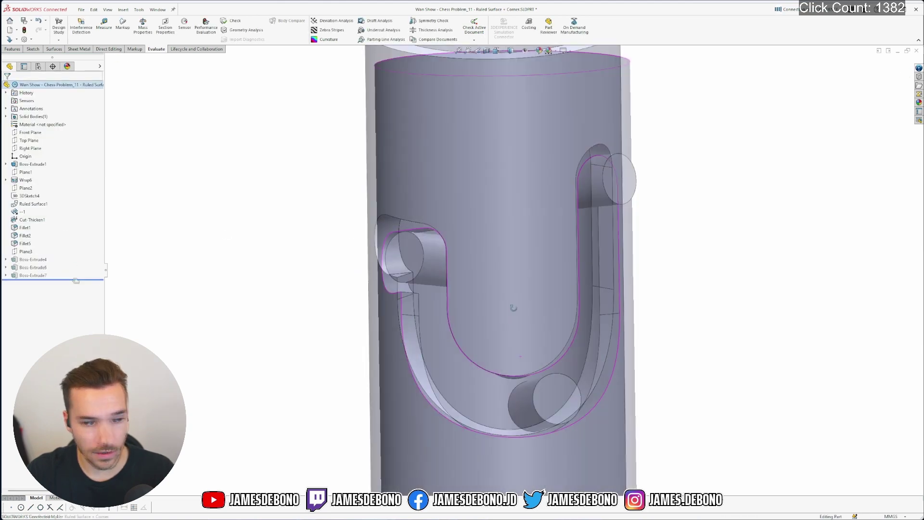
middle_drag(409, 346, 723, 322)
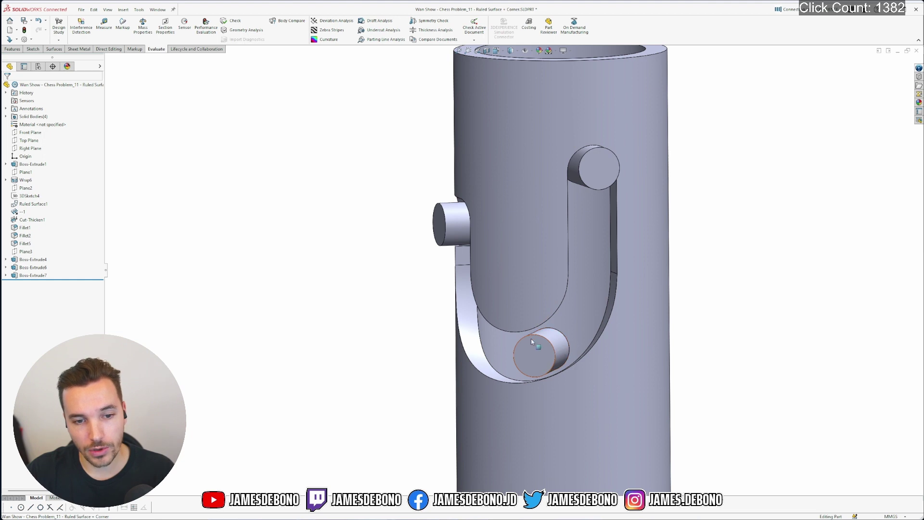
middle_drag(530, 347, 505, 355)
middle_drag(384, 297, 524, 203)
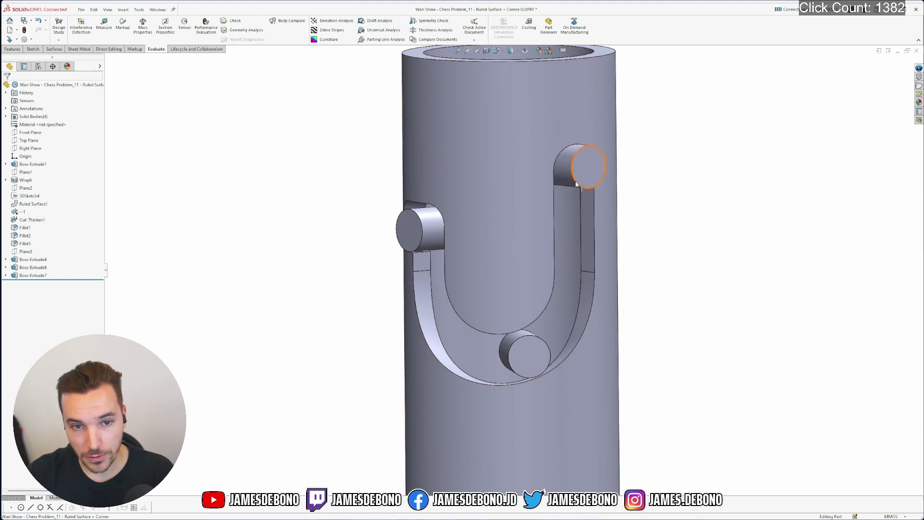